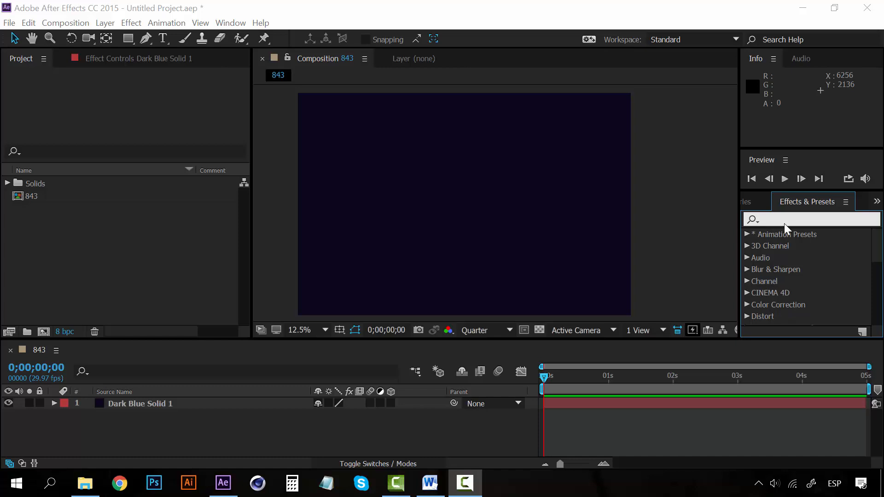
- Search the effects for "particle" and apply CC Particle World to the Dark Blue Solid 1 layer
{"action": "left_click", "coordinate": [815, 217]}
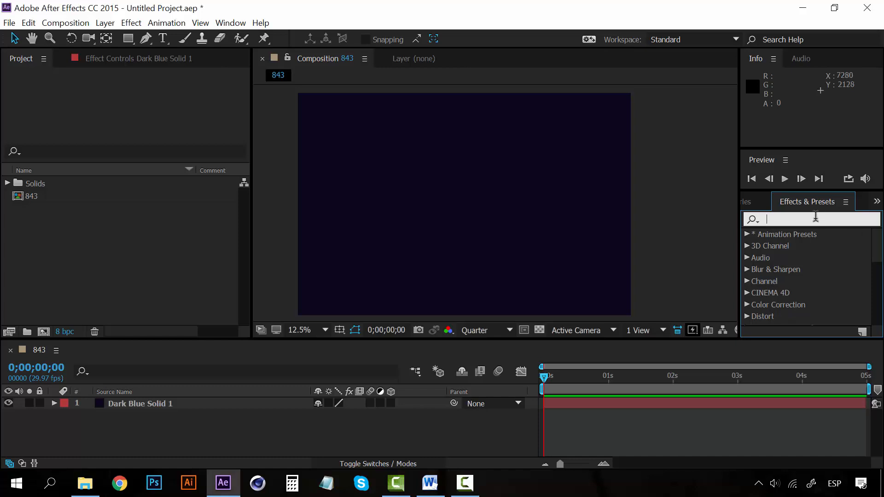
{"action": "type", "text": "particle"}
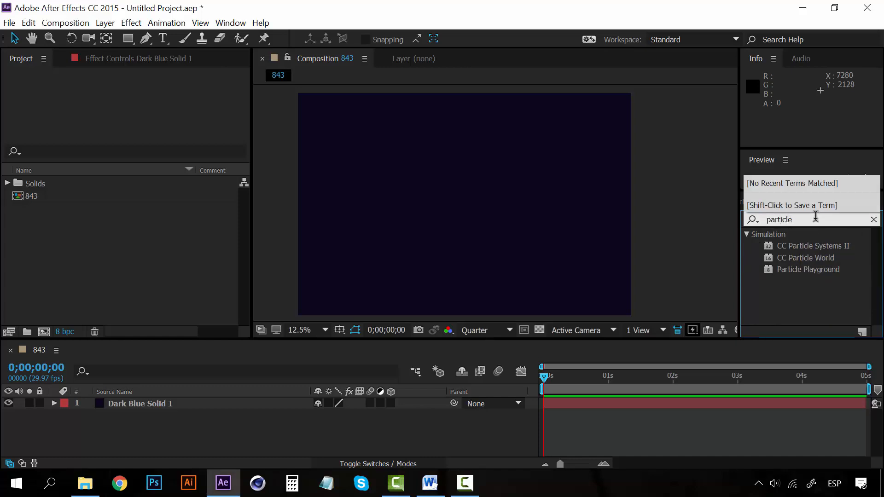
{"action": "left_click", "coordinate": [816, 259]}
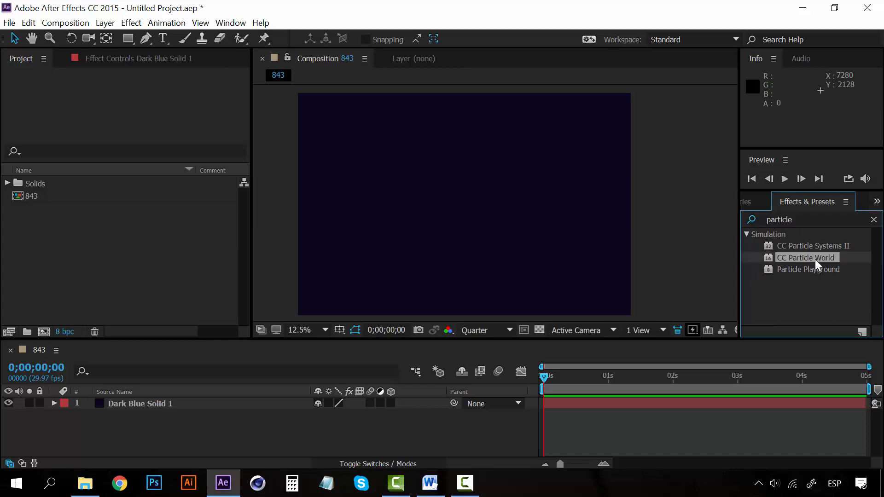
{"action": "left_click", "coordinate": [131, 407]}
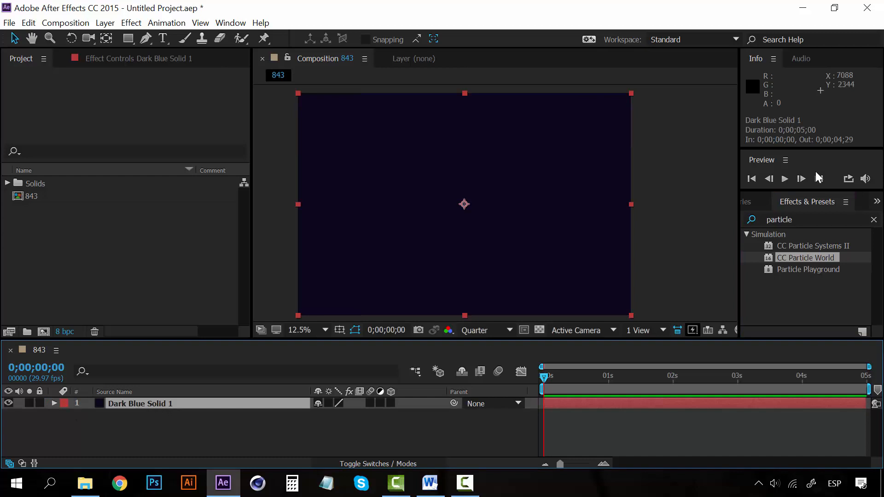
{"action": "left_click", "coordinate": [795, 257]}
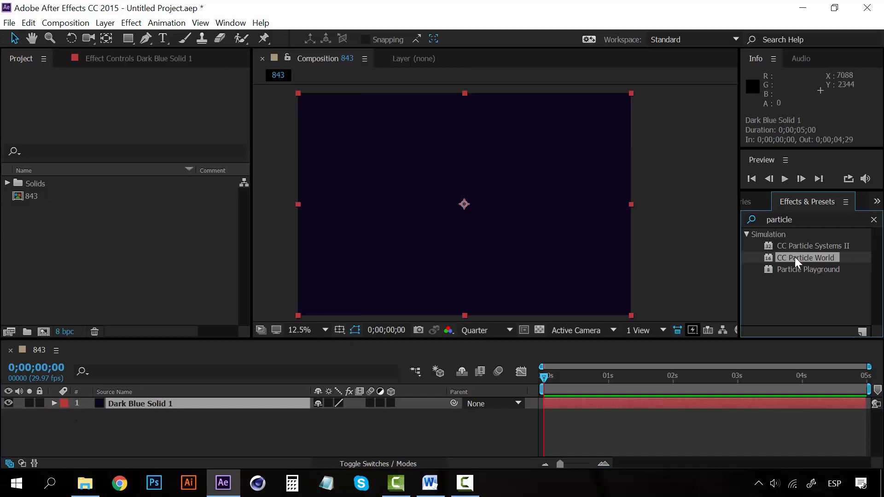
{"action": "double_click", "coordinate": [795, 257]}
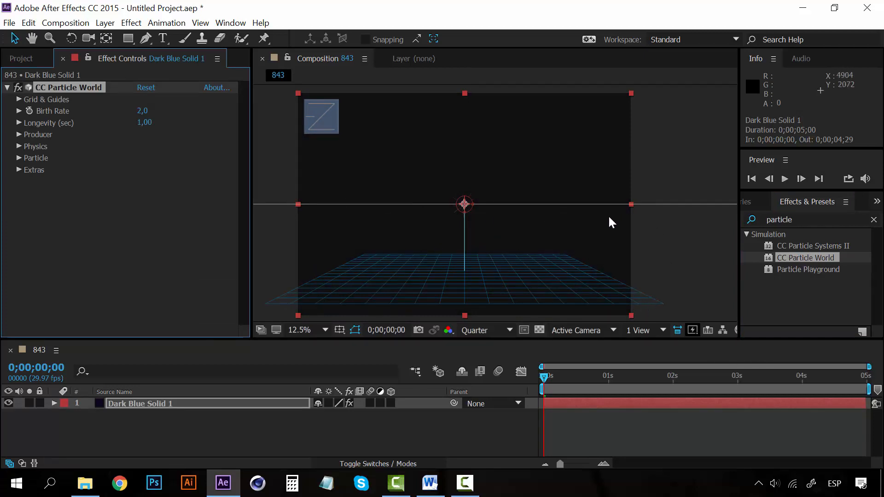
{"action": "left_click", "coordinate": [664, 227]}
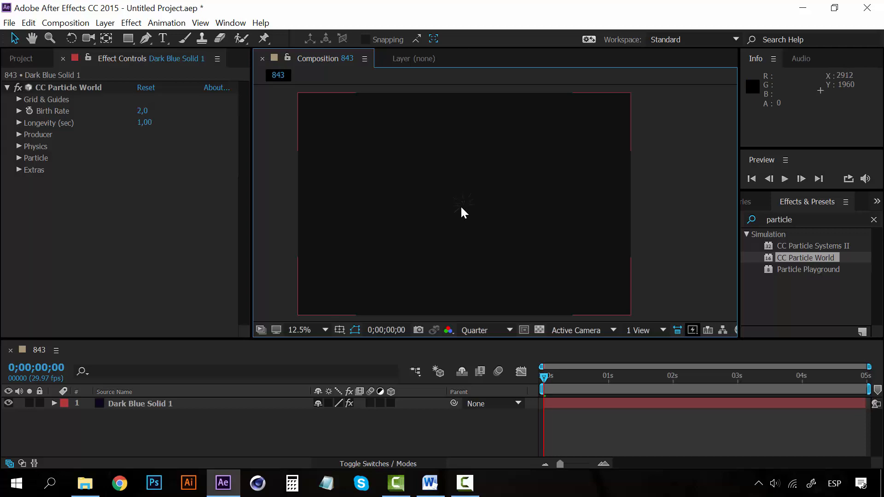
- Preview the particle animation from the start and examine the sparks up close at 0;00;00;19
{"action": "key", "text": "space"}
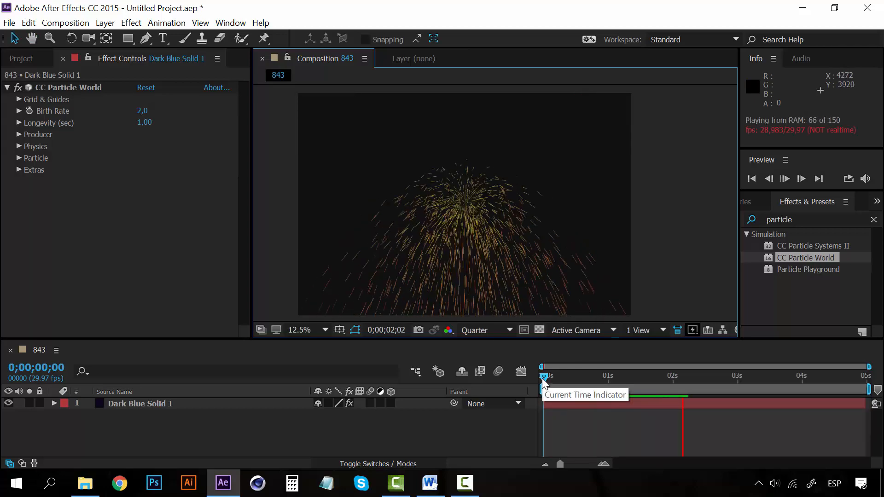
{"action": "left_click", "coordinate": [543, 377]}
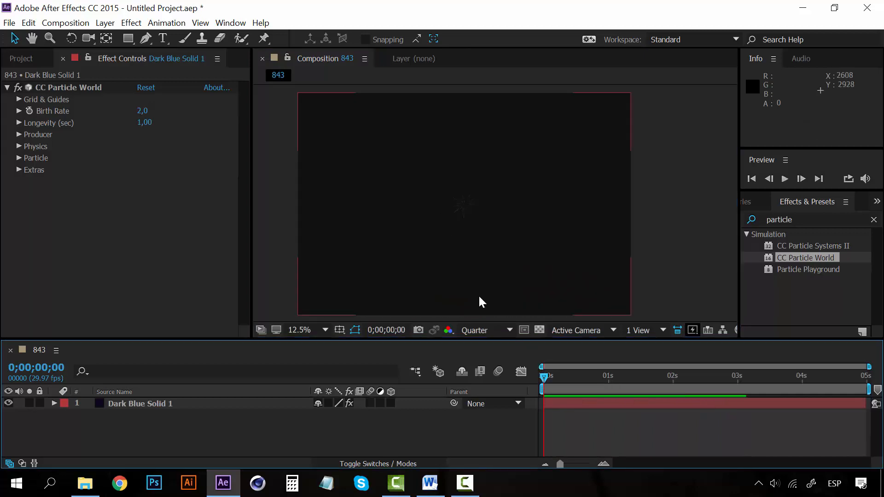
{"action": "key", "text": "space"}
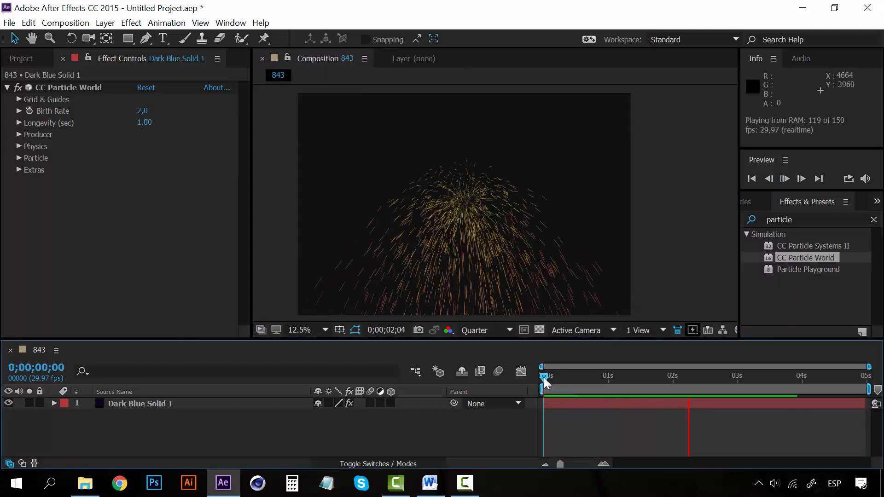
{"action": "left_click", "coordinate": [543, 378]}
{"action": "left_click_drag", "start_coordinate": [543, 378], "coordinate": [583, 375]}
{"action": "scroll", "coordinate": [499, 224], "scroll_direction": "up", "scroll_amount": 2}
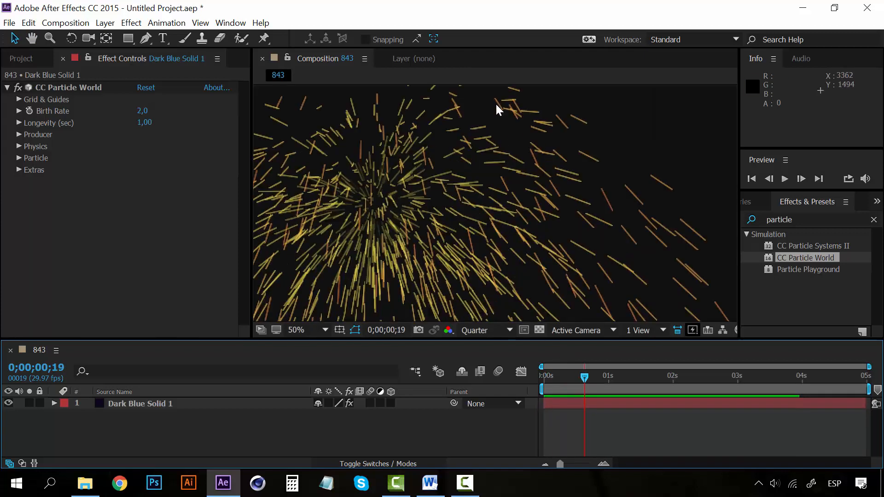
{"action": "scroll", "coordinate": [496, 191], "scroll_direction": "down", "scroll_amount": 1}
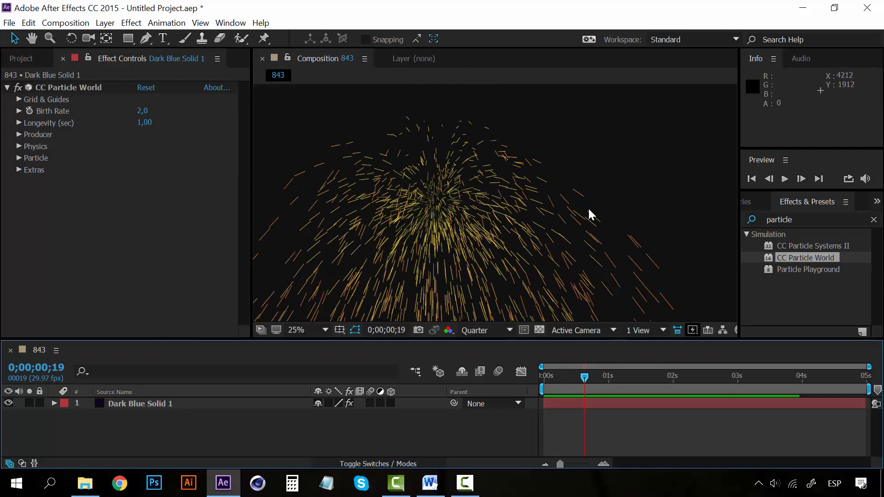
{"action": "scroll", "coordinate": [503, 227], "scroll_direction": "down", "scroll_amount": 1}
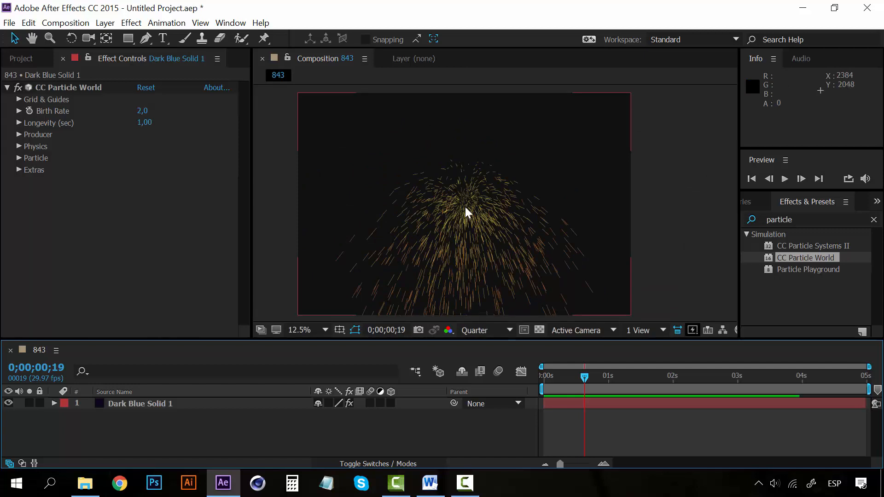
{"action": "scroll", "coordinate": [465, 207], "scroll_direction": "down", "scroll_amount": 1}
{"action": "scroll", "coordinate": [465, 205], "scroll_direction": "up", "scroll_amount": 1}
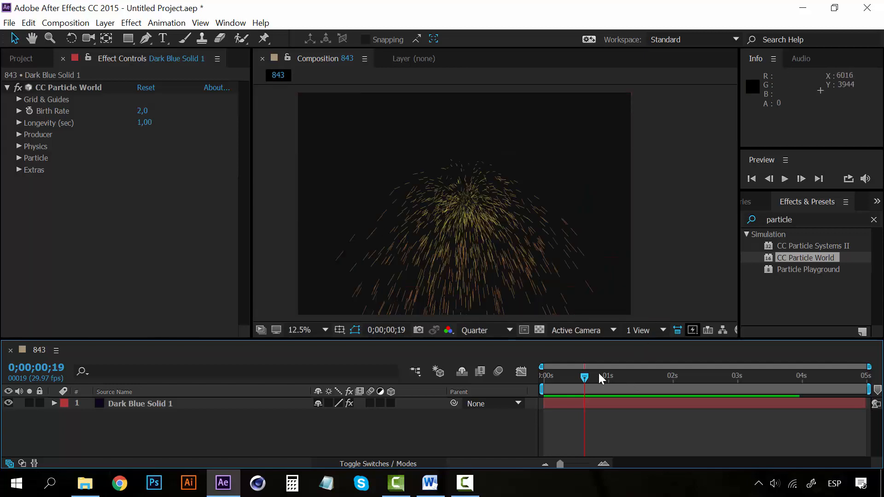
- Replay the particle animation from the first frame and park the current time at 0;00;00;23
{"action": "left_click_drag", "start_coordinate": [584, 377], "coordinate": [543, 376]}
{"action": "key", "text": "space"}
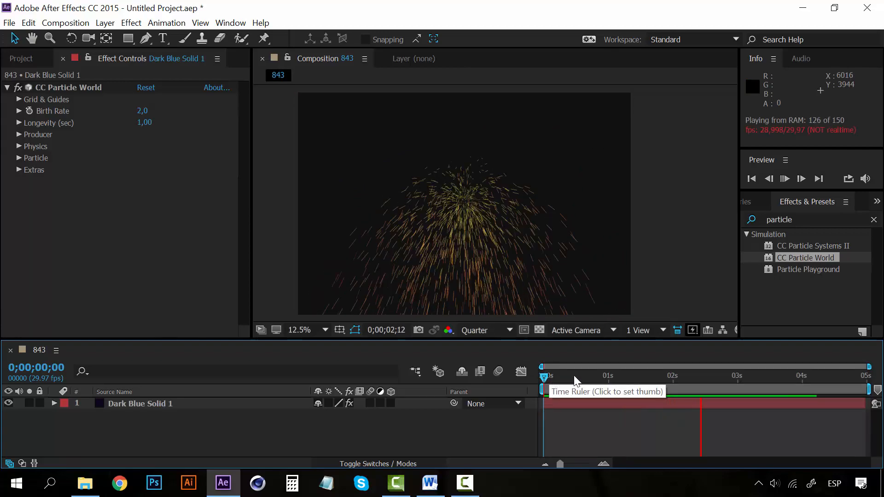
{"action": "key", "text": "space"}
{"action": "left_click_drag", "start_coordinate": [574, 375], "coordinate": [589, 375]}
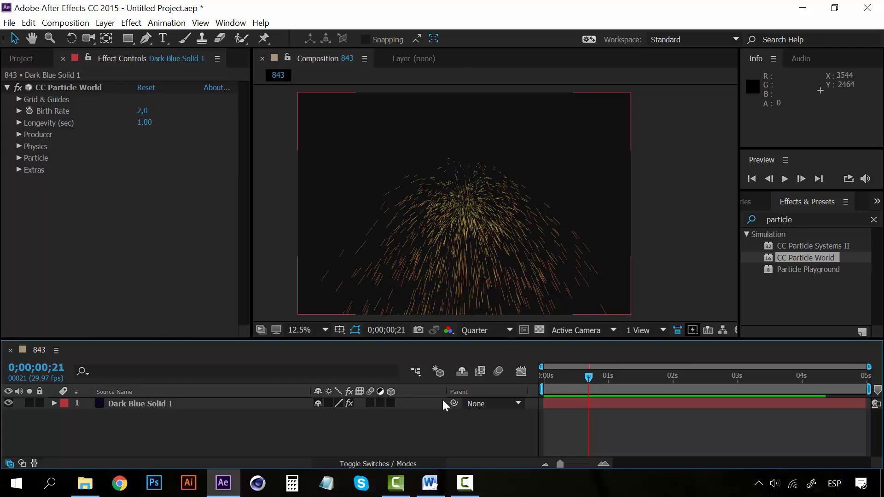
{"action": "left_click_drag", "start_coordinate": [588, 379], "coordinate": [593, 378]}
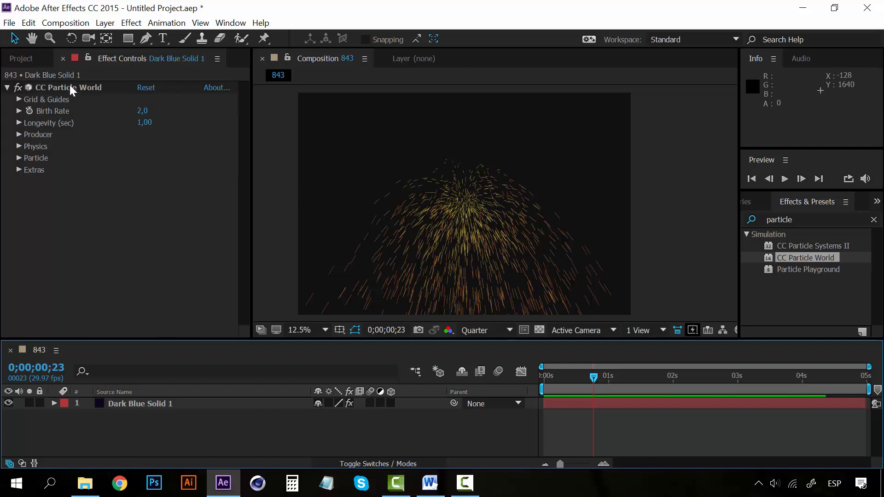
- Undo the last layer switch change and select the Dark Blue Solid 1 layer
{"action": "key", "text": "ctrl+z"}
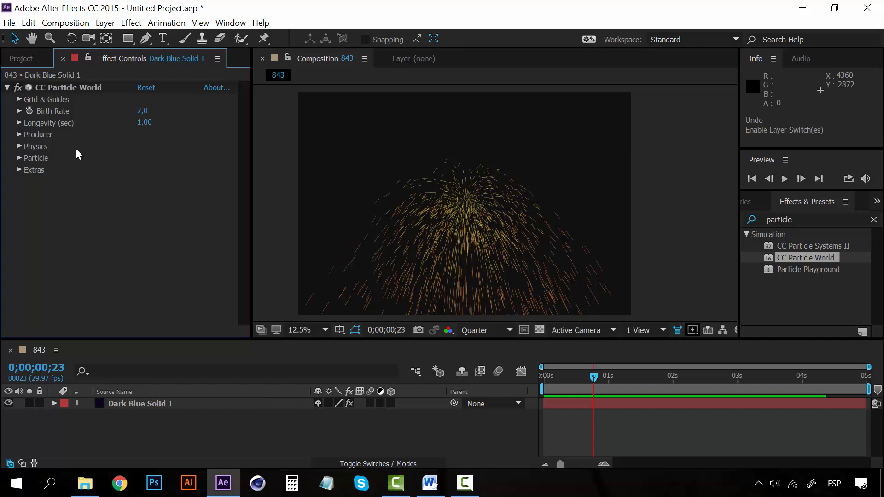
{"action": "left_click", "coordinate": [68, 87]}
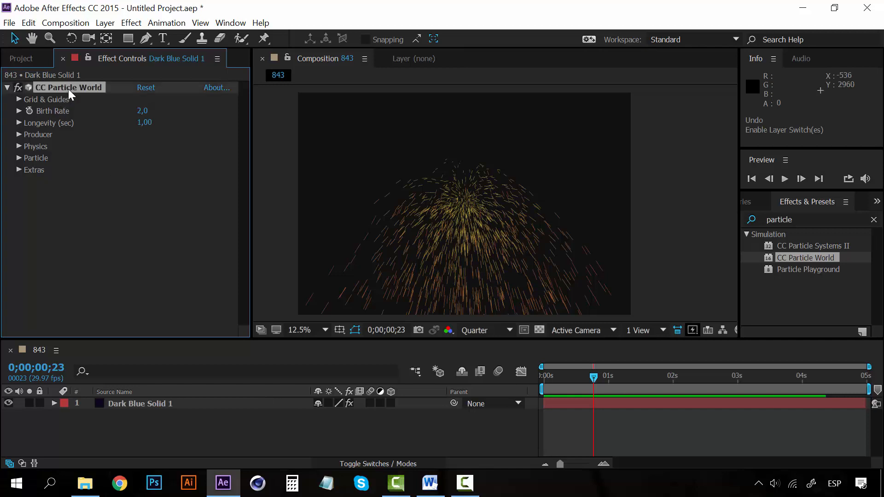
{"action": "left_click", "coordinate": [78, 198]}
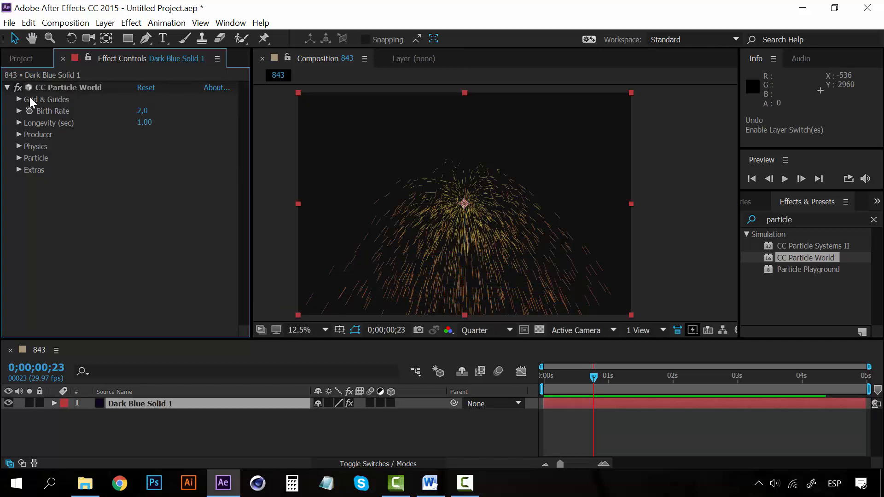
- Turn off the Position, Radius, Motion Path and Grid options in CC Particle World's Grid & Guides
{"action": "left_click", "coordinate": [20, 100]}
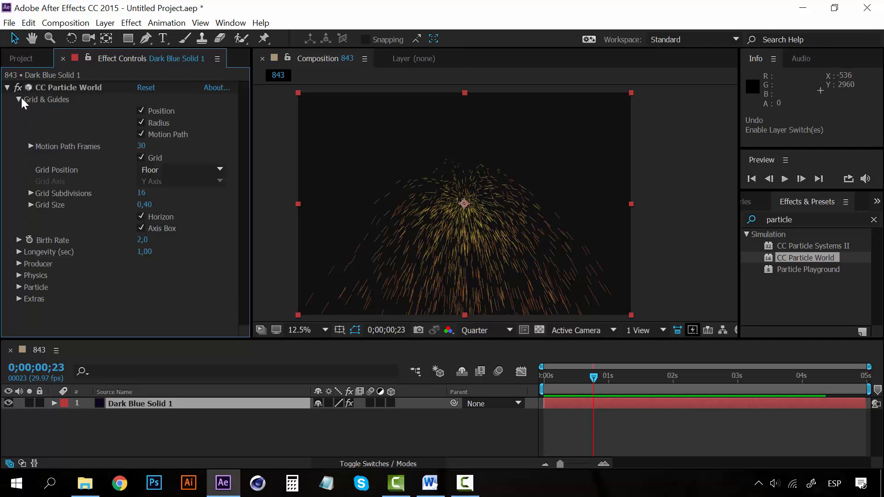
{"action": "left_click", "coordinate": [140, 111]}
{"action": "left_click", "coordinate": [142, 134]}
{"action": "left_click", "coordinate": [142, 134]}
{"action": "left_click", "coordinate": [141, 134]}
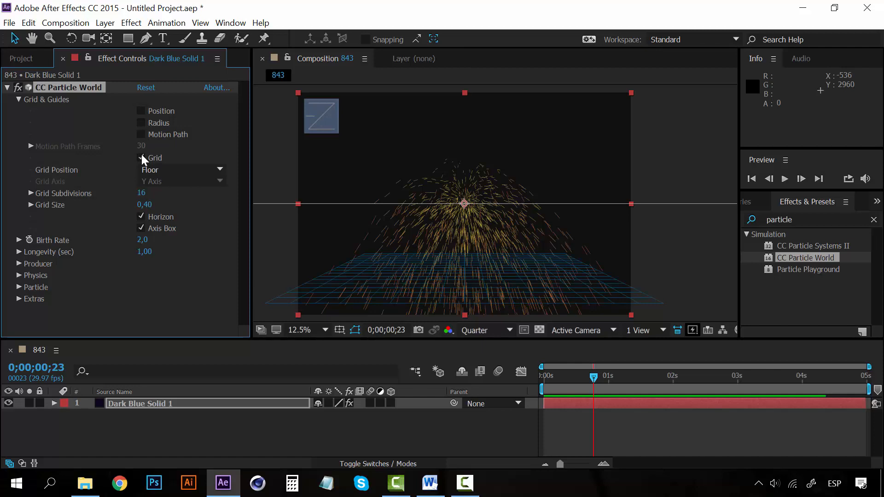
{"action": "left_click", "coordinate": [141, 158]}
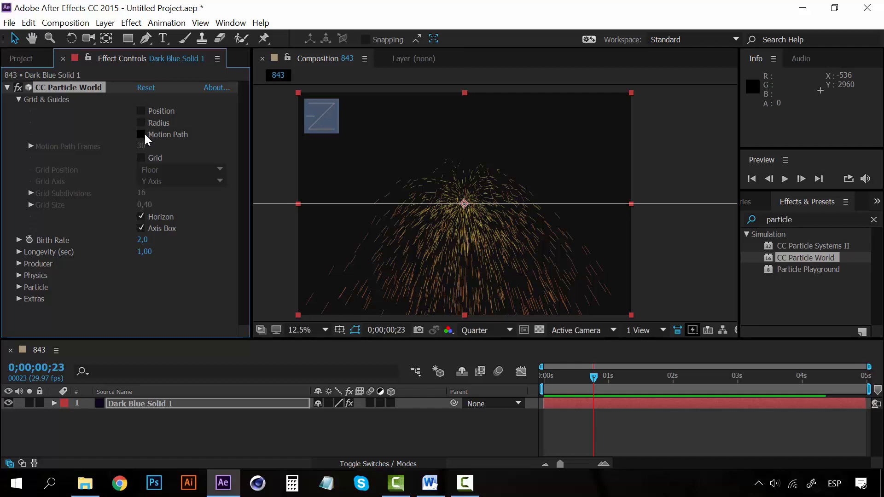
{"action": "left_click", "coordinate": [144, 133]}
{"action": "left_click", "coordinate": [145, 133]}
{"action": "left_click", "coordinate": [144, 133]}
{"action": "left_click", "coordinate": [144, 133]}
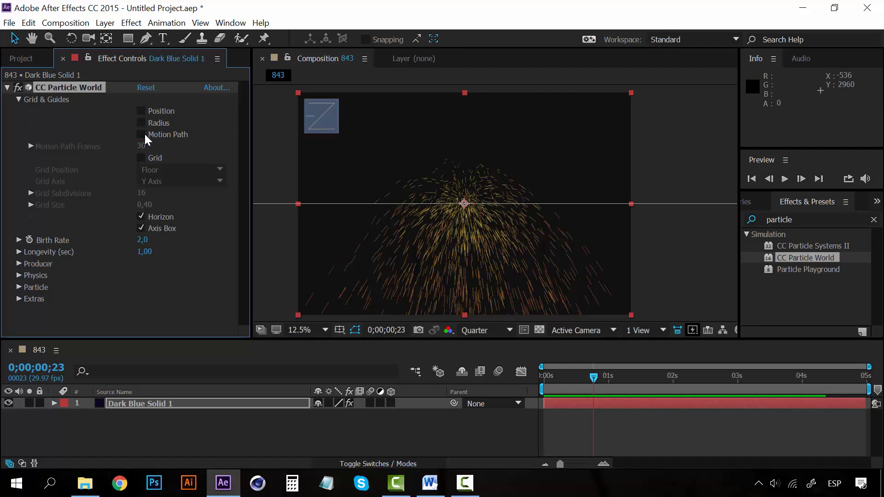
- Turn off the Horizon and Axis Box guides of CC Particle World, collapse Grid & Guides and undo the last value change
{"action": "left_click", "coordinate": [19, 100]}
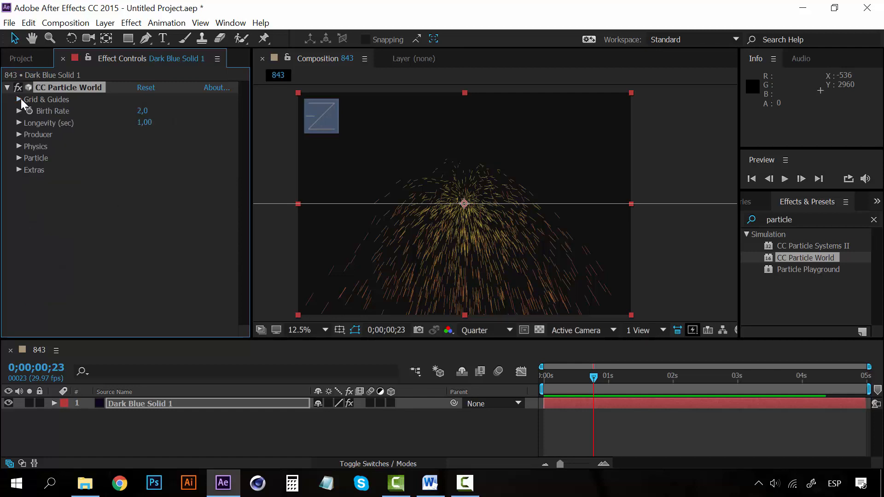
{"action": "left_click", "coordinate": [19, 100]}
{"action": "left_click", "coordinate": [141, 217]}
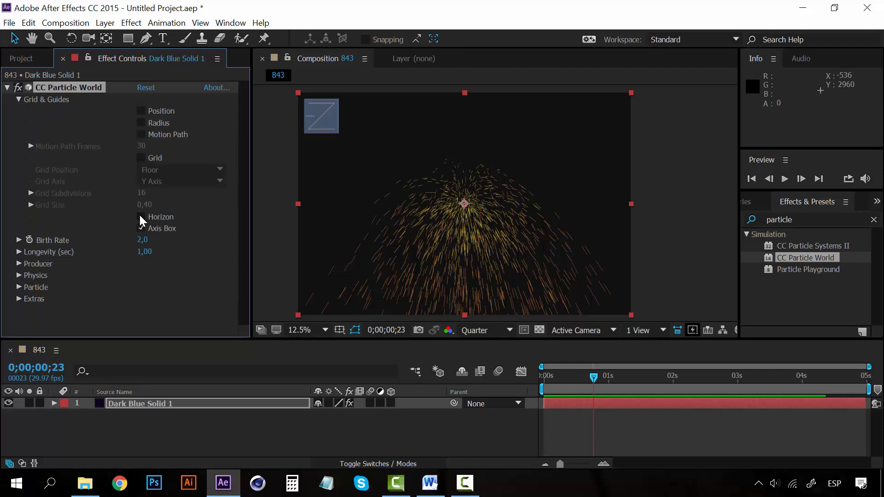
{"action": "left_click", "coordinate": [142, 227]}
{"action": "left_click", "coordinate": [142, 227]}
{"action": "left_click", "coordinate": [142, 227]}
{"action": "left_click", "coordinate": [19, 100]}
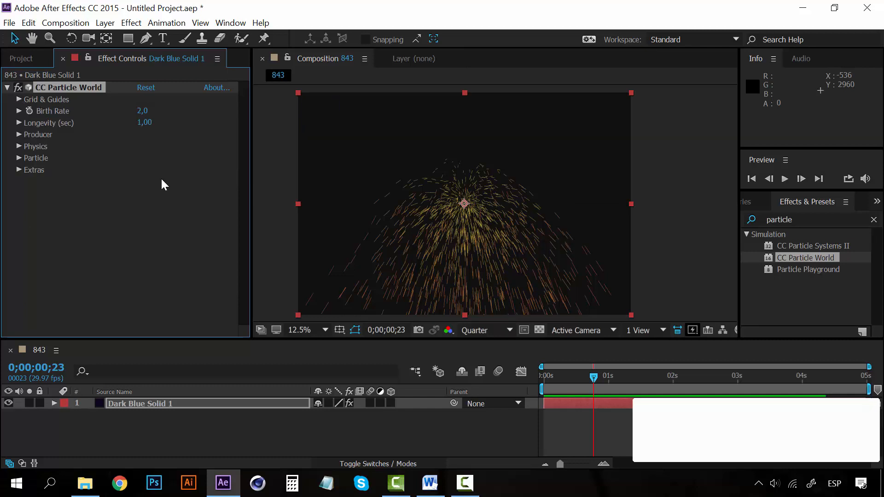
{"action": "key", "text": "ctrl+z"}
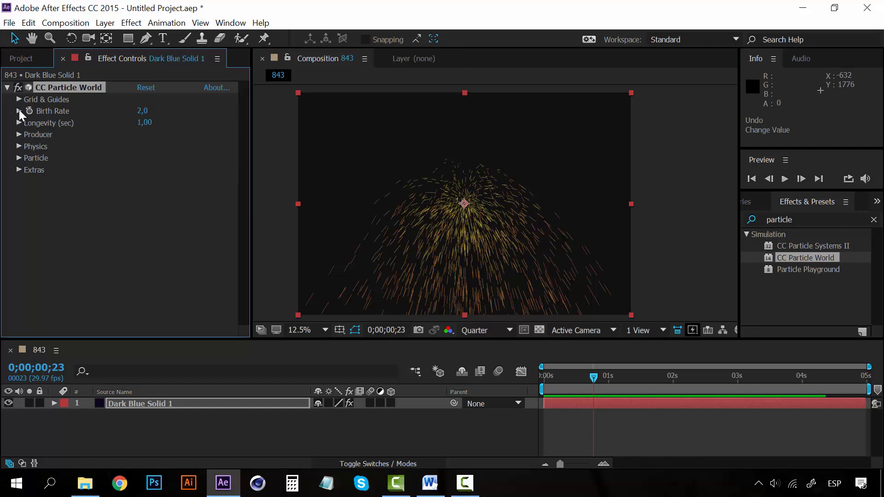
- Move the current time to 0;00;00;12 and raise CC Particle World's Birth Rate to 19,9
{"action": "left_click", "coordinate": [19, 111]}
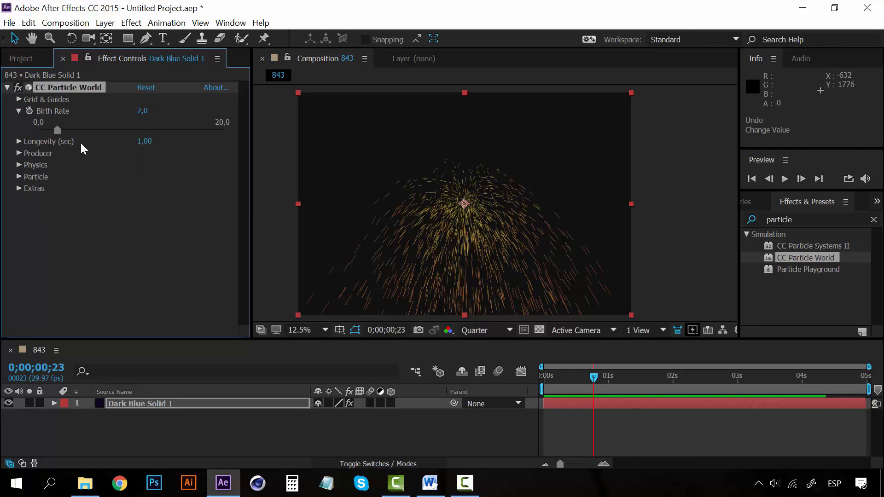
{"action": "key", "text": "space"}
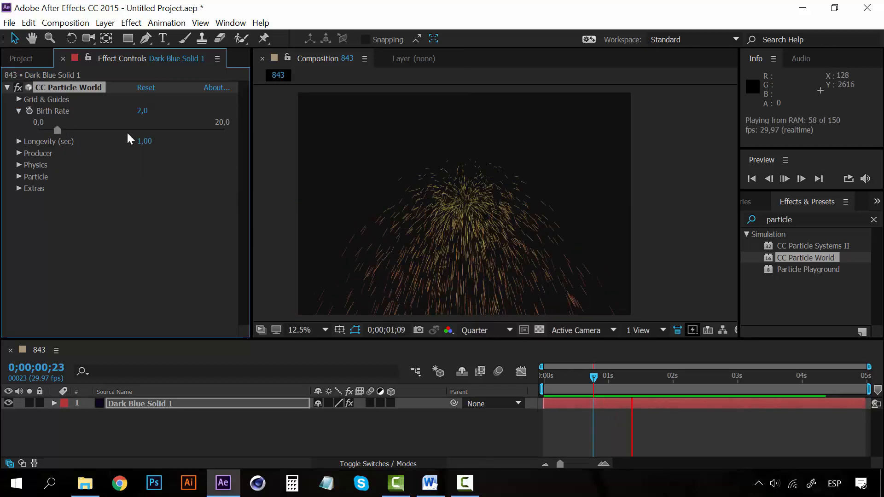
{"action": "left_click", "coordinate": [569, 381]}
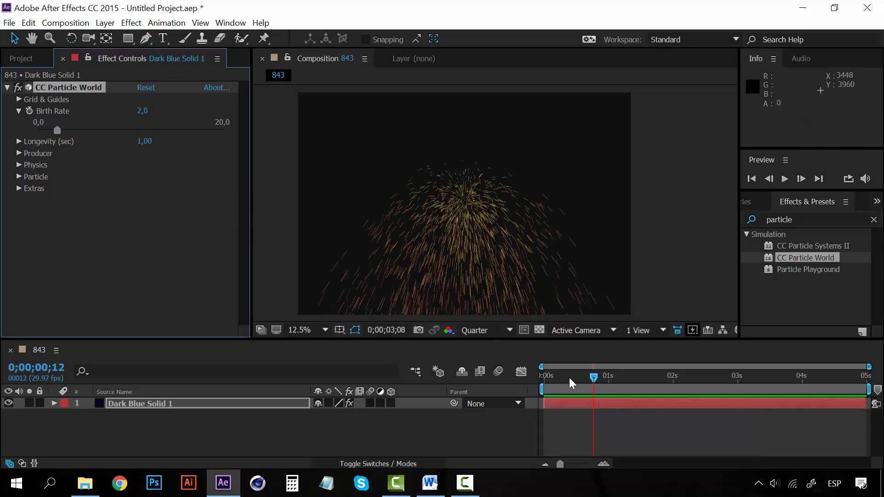
{"action": "left_click_drag", "start_coordinate": [59, 129], "coordinate": [223, 128]}
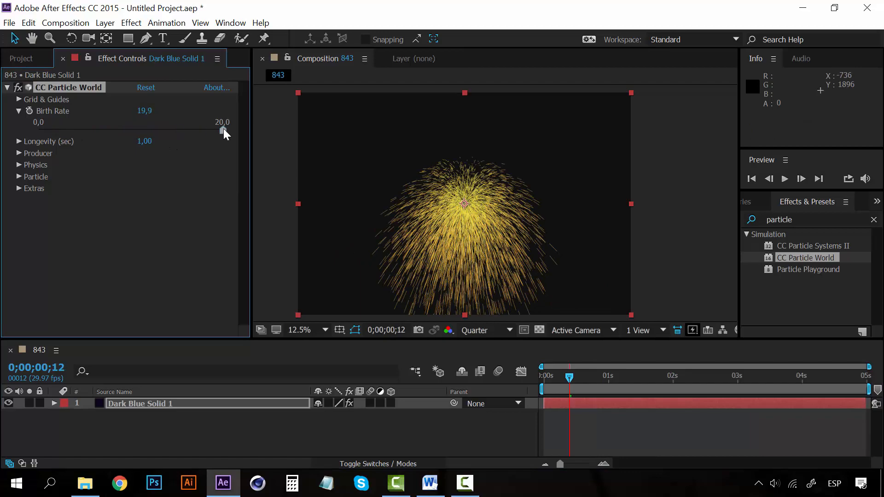
- Preview the particle animation from 0;00;00;12 with the higher birth rate
{"action": "key", "text": "space"}
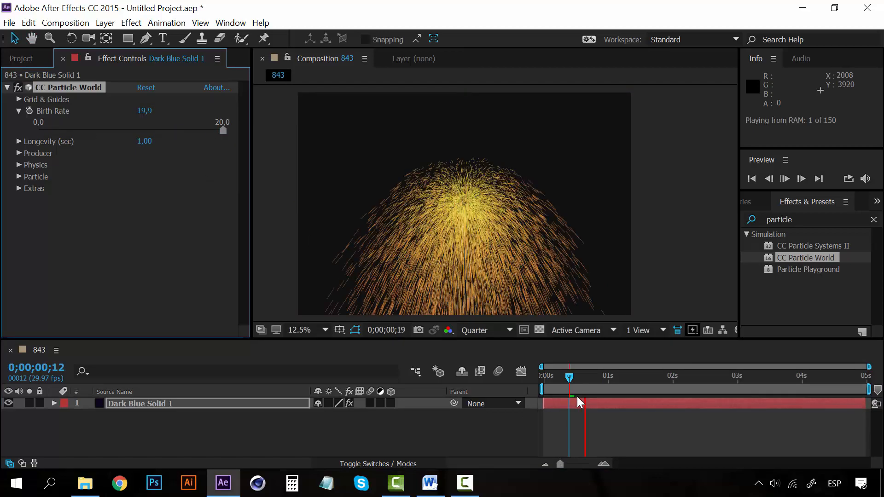
{"action": "left_click", "coordinate": [570, 379]}
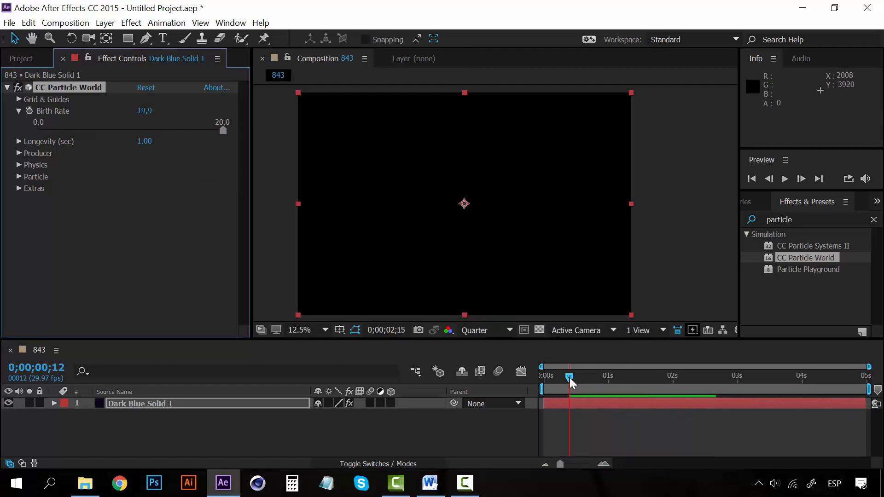
{"action": "key", "text": "space"}
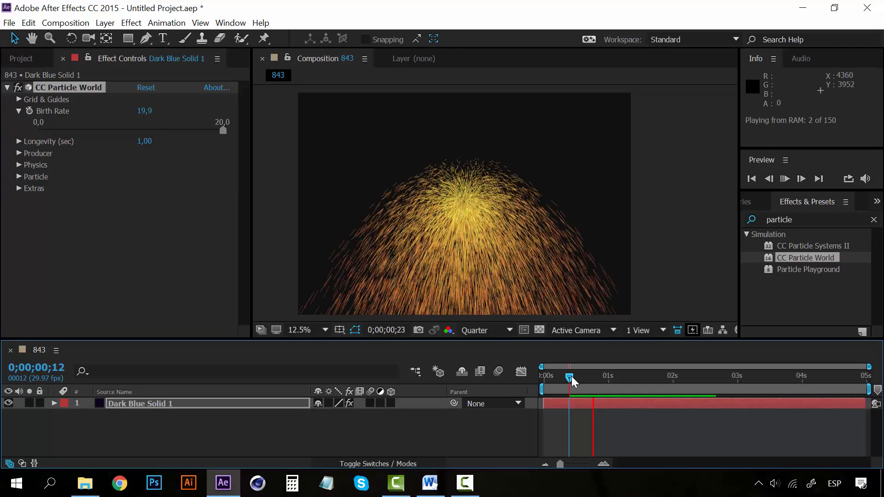
{"action": "key", "text": "space"}
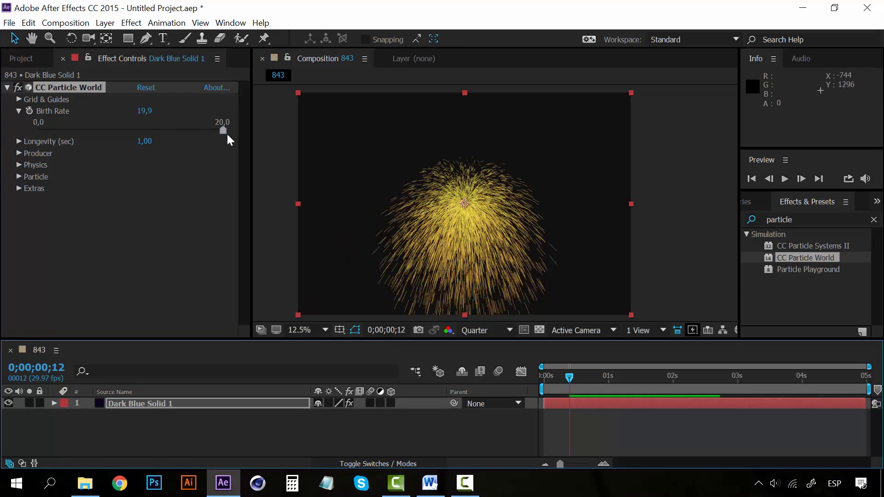
- Lower CC Particle World's Birth Rate to 0,6, preview the sparser particles and move the current time to 0;00;00;09
{"action": "left_click_drag", "start_coordinate": [224, 130], "coordinate": [45, 129]}
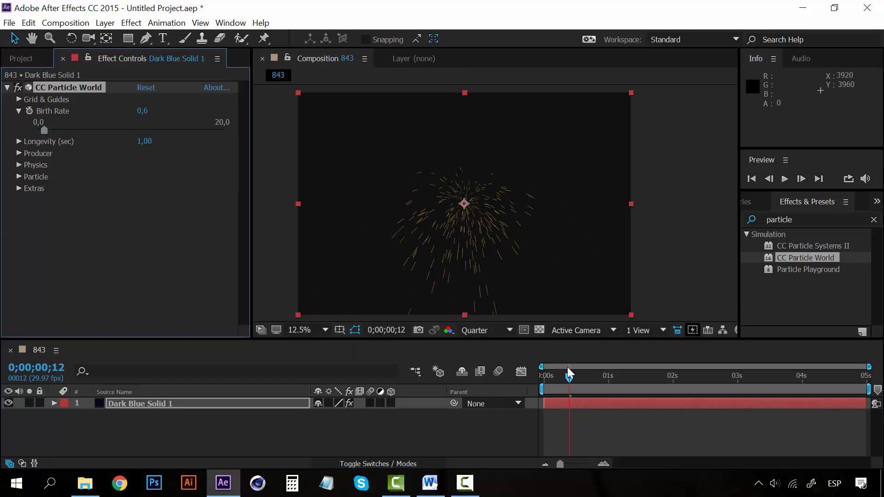
{"action": "key", "text": "space"}
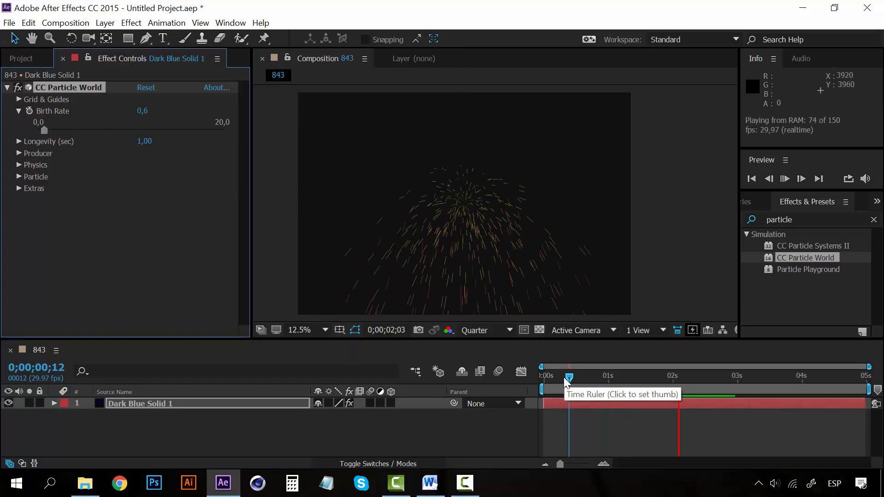
{"action": "left_click", "coordinate": [564, 377]}
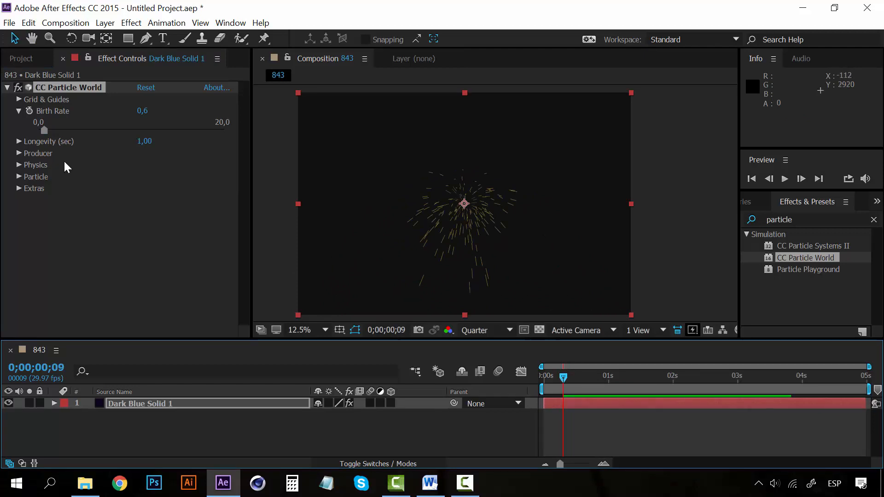
- Set CC Particle World's Birth Rate to 2, preview the result and collapse the Birth Rate setting
{"action": "mouse_move", "coordinate": [61, 131]}
{"action": "left_mouse_down"}
{"action": "mouse_move", "coordinate": [225, 128]}
{"action": "mouse_move", "coordinate": [63, 129]}
{"action": "left_mouse_up"}
{"action": "left_click", "coordinate": [143, 112]}
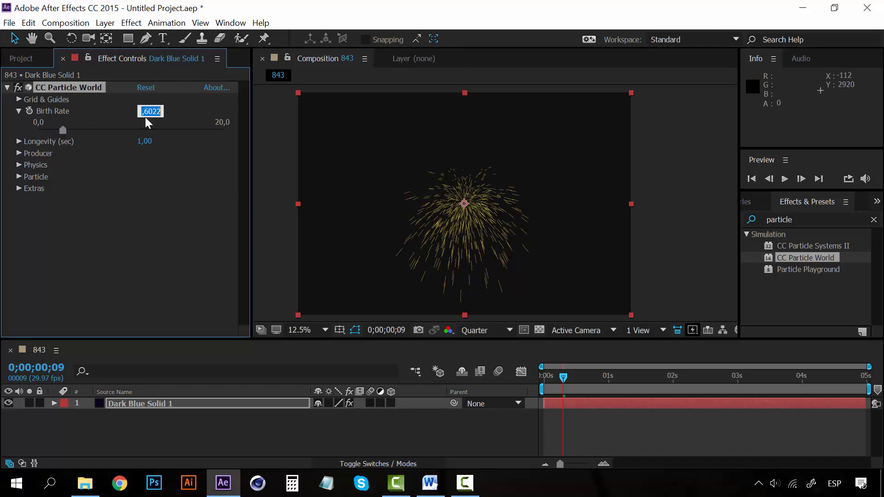
{"action": "type", "text": "2"}
{"action": "left_click", "coordinate": [172, 250]}
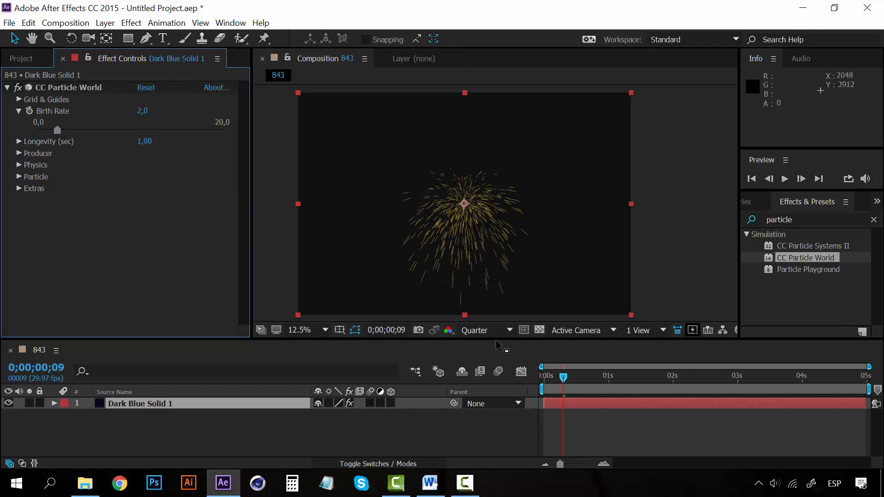
{"action": "key", "text": "space"}
{"action": "key", "text": "space"}
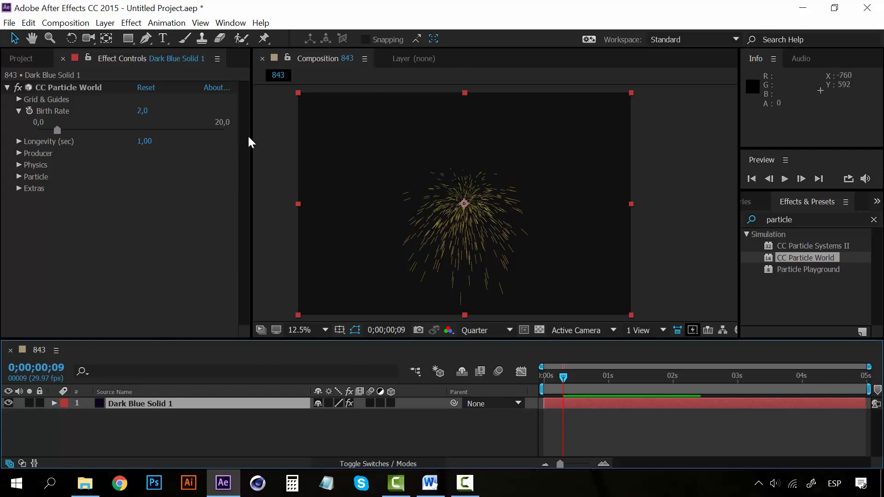
{"action": "left_click", "coordinate": [19, 111]}
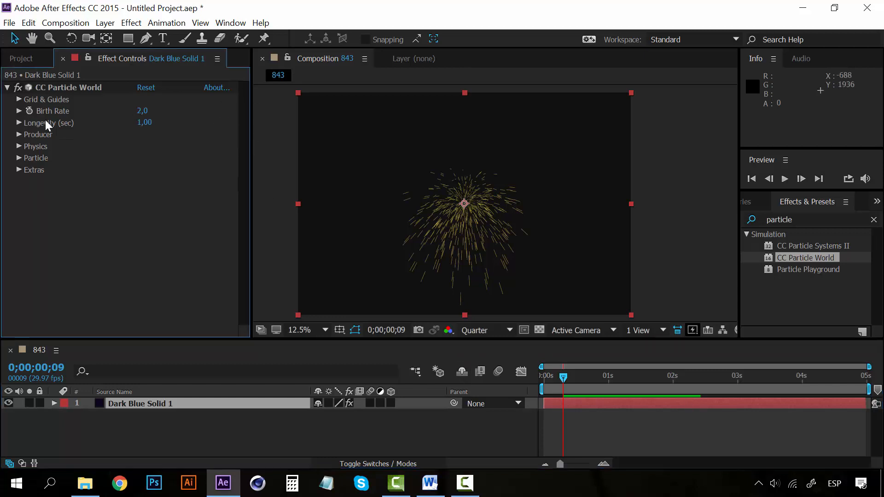
- Expand the Longevity setting and preview the particle animation from 0;00;00;00
{"action": "left_click", "coordinate": [18, 123]}
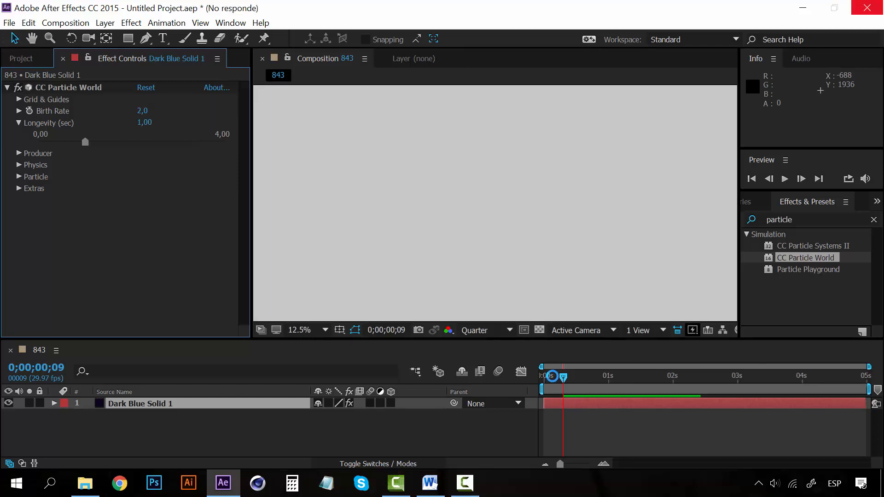
{"action": "left_click", "coordinate": [543, 376]}
{"action": "key", "text": "space"}
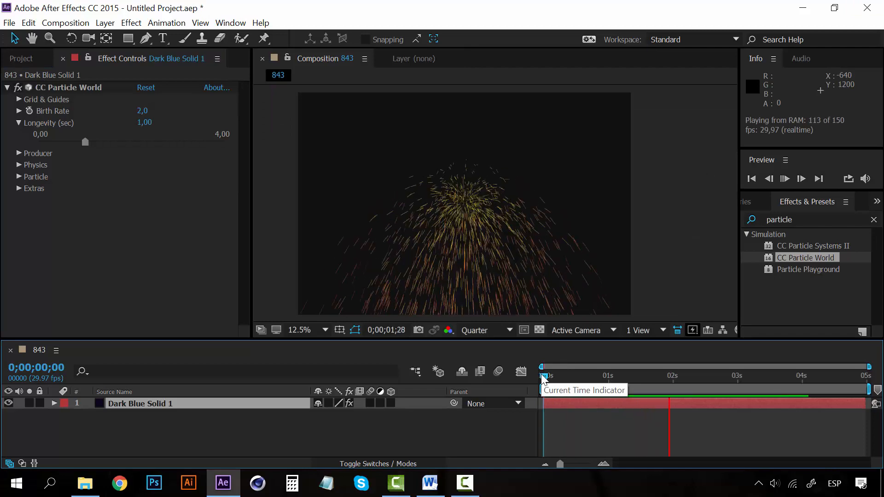
{"action": "key", "text": "space"}
{"action": "key", "text": "space"}
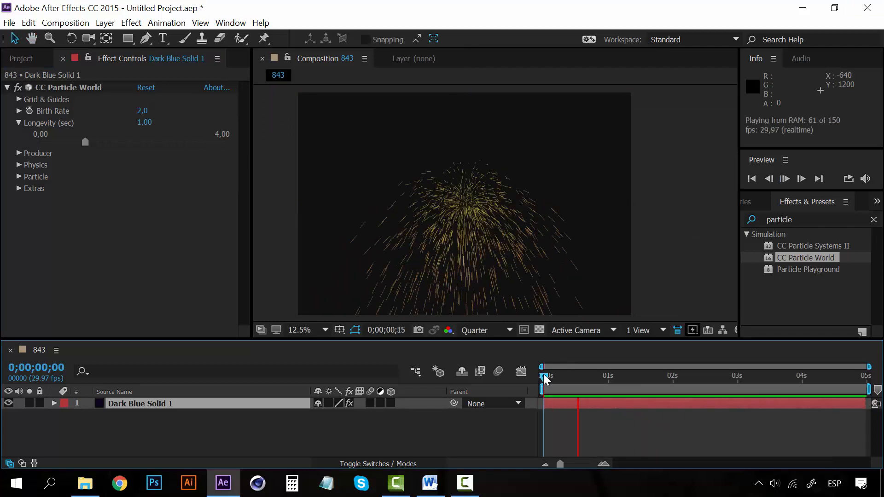
{"action": "key", "text": "space"}
- Raise CC Particle World's Longevity to 4,00 seconds and preview the longer-lived particles from the start
{"action": "left_click_drag", "start_coordinate": [85, 142], "coordinate": [97, 142]}
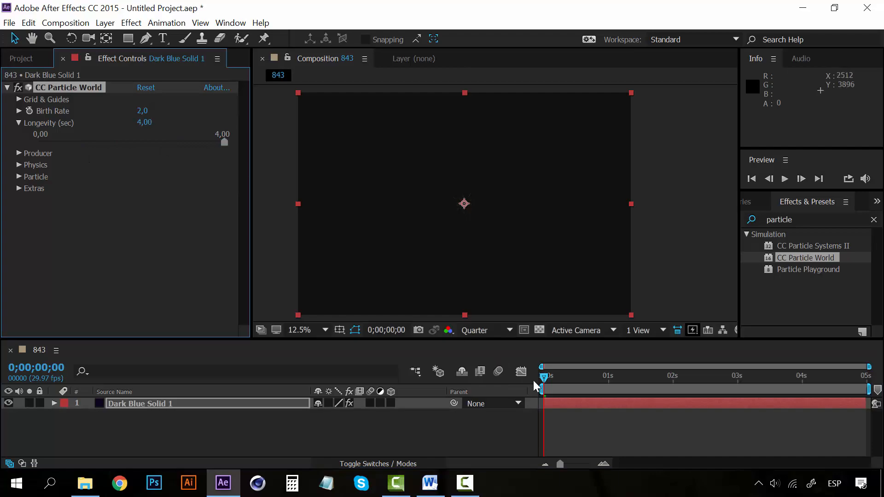
{"action": "key", "text": "space"}
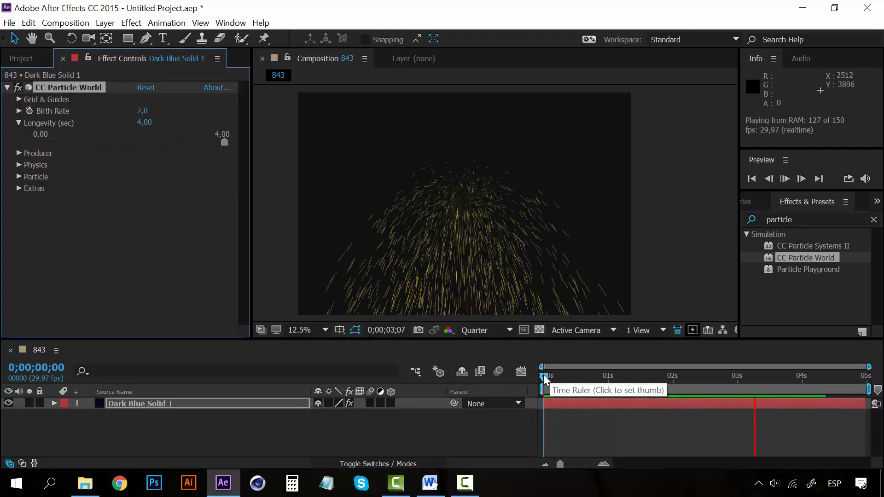
{"action": "key", "text": "space"}
- Set CC Particle World's Longevity to 1 second and collapse the Longevity setting
{"action": "left_click", "coordinate": [86, 142]}
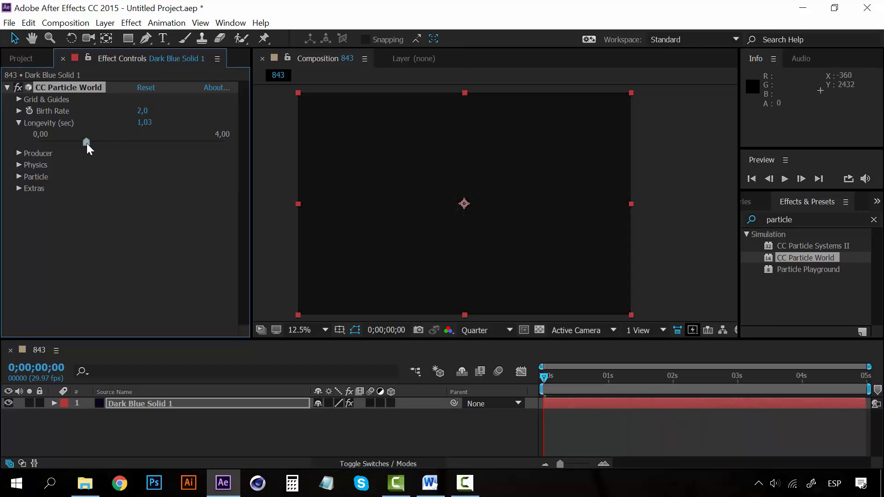
{"action": "left_click", "coordinate": [143, 124]}
{"action": "type", "text": "1"}
{"action": "left_click", "coordinate": [158, 270]}
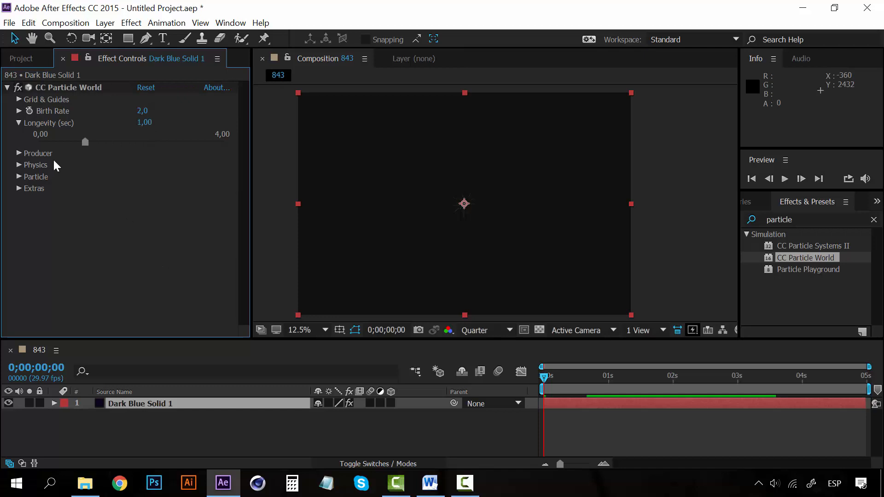
{"action": "left_click", "coordinate": [19, 122]}
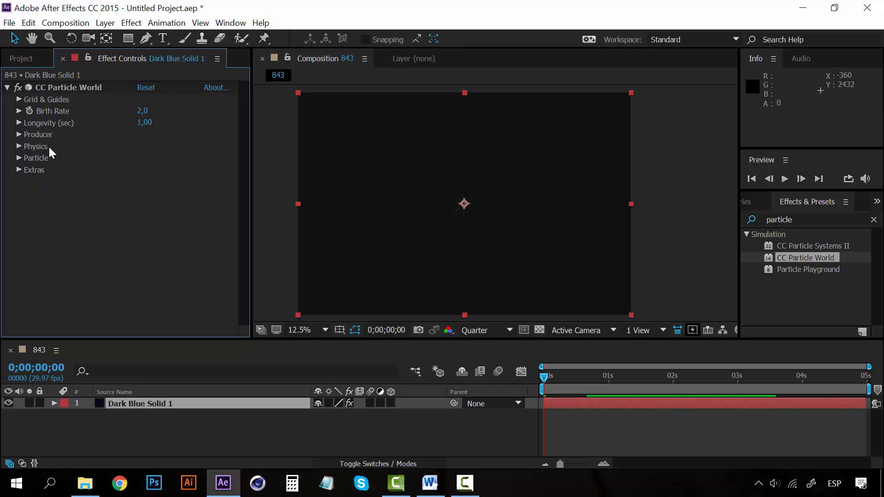
- Move the current time to 0;00;00;27 and expand CC Particle World's Producer settings
{"action": "left_click", "coordinate": [587, 377]}
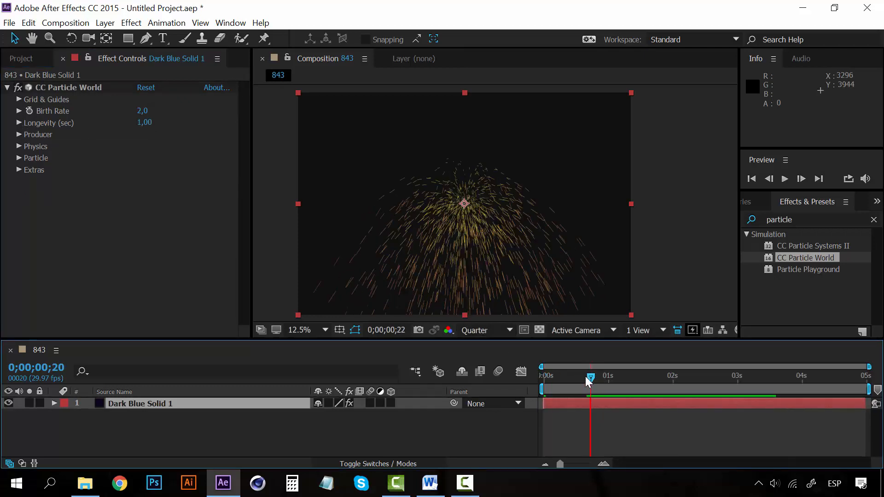
{"action": "left_click_drag", "start_coordinate": [587, 377], "coordinate": [601, 376]}
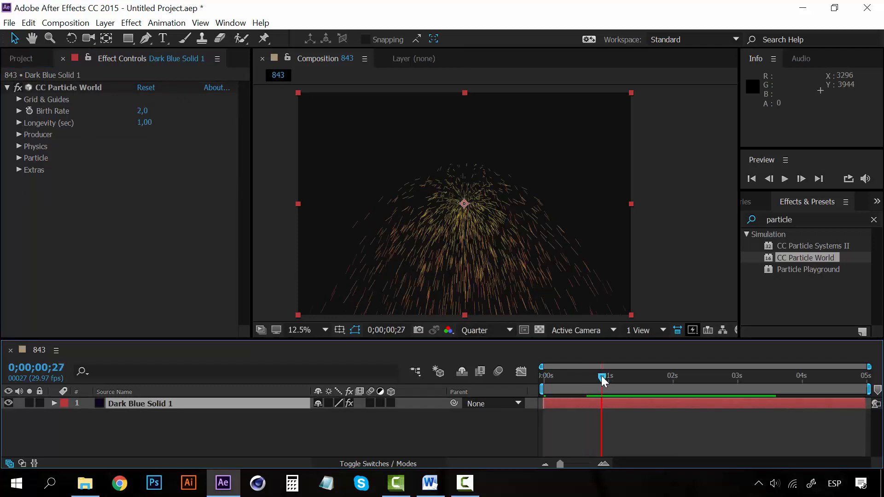
{"action": "left_click", "coordinate": [18, 135]}
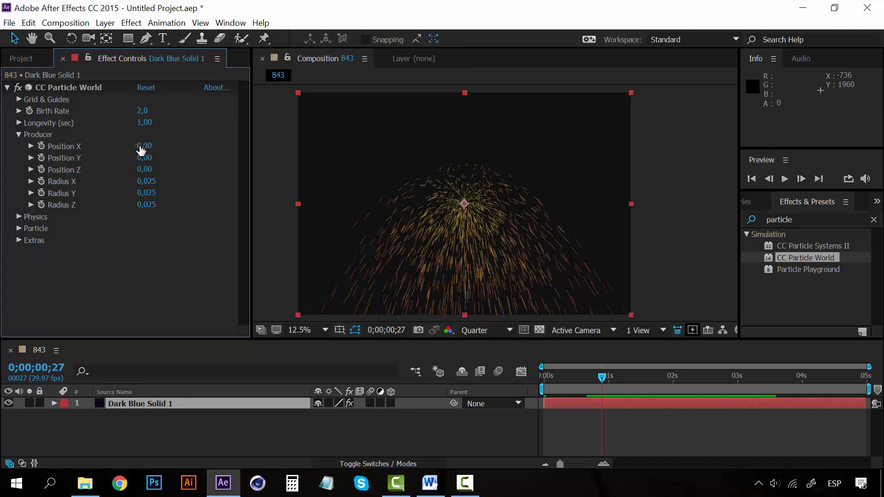
- Try out different Producer position values, including Position X and Position Z, and restore them to 0,00
{"action": "mouse_move", "coordinate": [142, 145]}
{"action": "left_mouse_down"}
{"action": "mouse_move", "coordinate": [159, 146]}
{"action": "mouse_move", "coordinate": [117, 145]}
{"action": "mouse_move", "coordinate": [167, 158]}
{"action": "mouse_move", "coordinate": [112, 158]}
{"action": "mouse_move", "coordinate": [168, 169]}
{"action": "mouse_move", "coordinate": [49, 170]}
{"action": "left_mouse_up"}
{"action": "key", "text": "ctrl+z"}
{"action": "key", "text": "ctrl+z"}
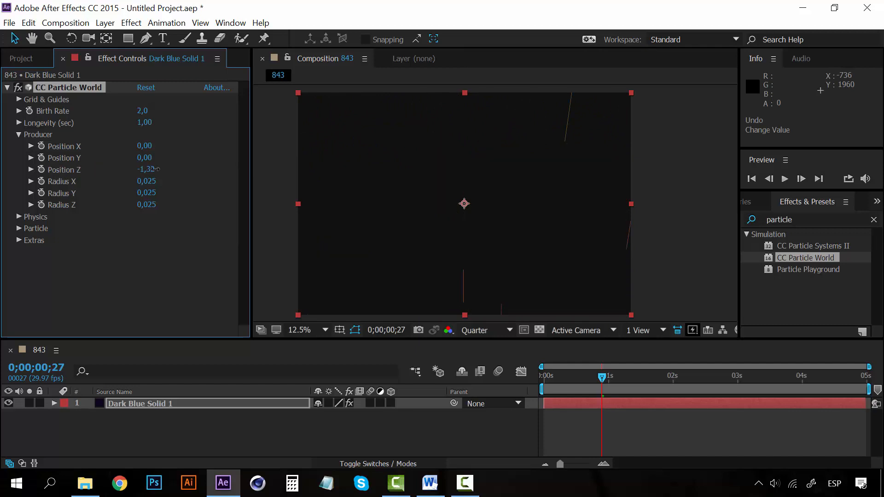
{"action": "mouse_move", "coordinate": [139, 170]}
{"action": "left_mouse_down"}
{"action": "mouse_move", "coordinate": [170, 169]}
{"action": "mouse_move", "coordinate": [161, 171]}
{"action": "left_mouse_up"}
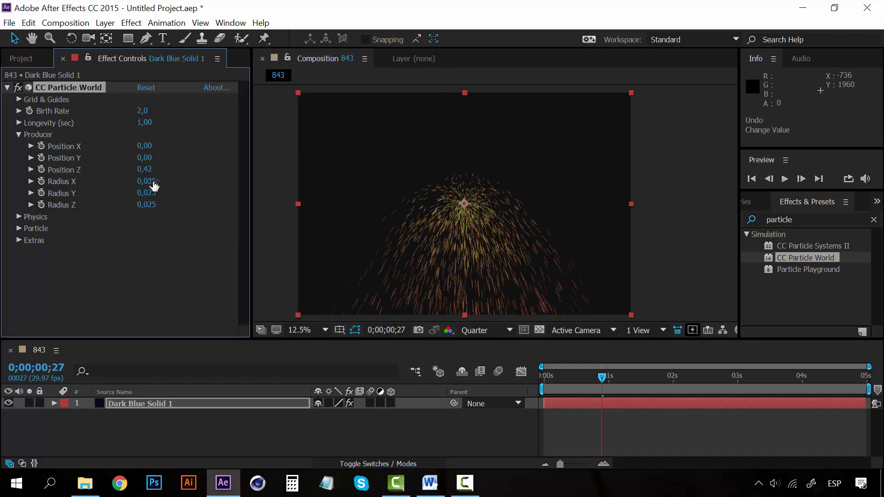
{"action": "left_click", "coordinate": [145, 169]}
{"action": "type", "text": "0"}
{"action": "left_click", "coordinate": [140, 262]}
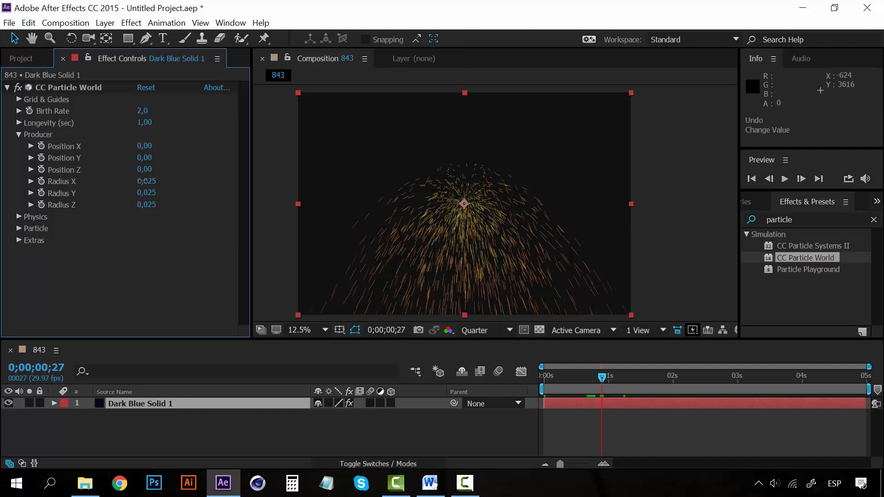
- Increase the Producer's Radius X to 0,775, Radius Y to 0,995 and Radius Z to 1,125
{"action": "left_click_drag", "start_coordinate": [142, 181], "coordinate": [207, 197]}
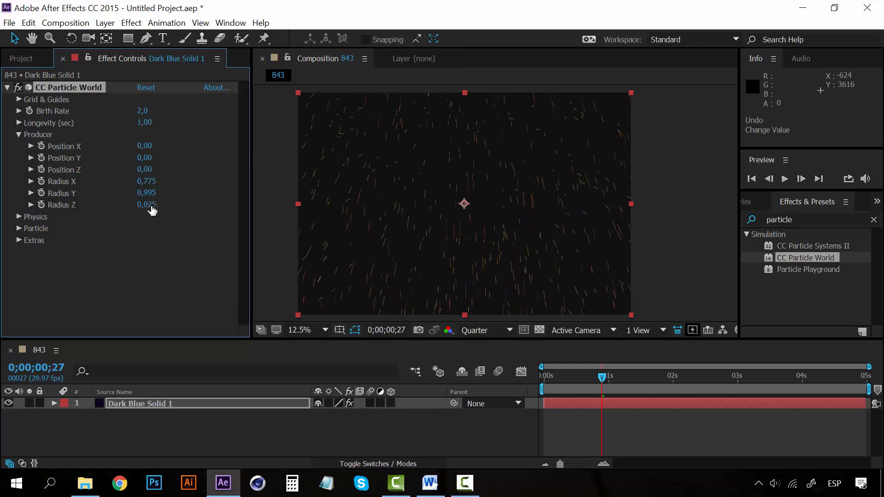
{"action": "left_click_drag", "start_coordinate": [152, 208], "coordinate": [213, 197]}
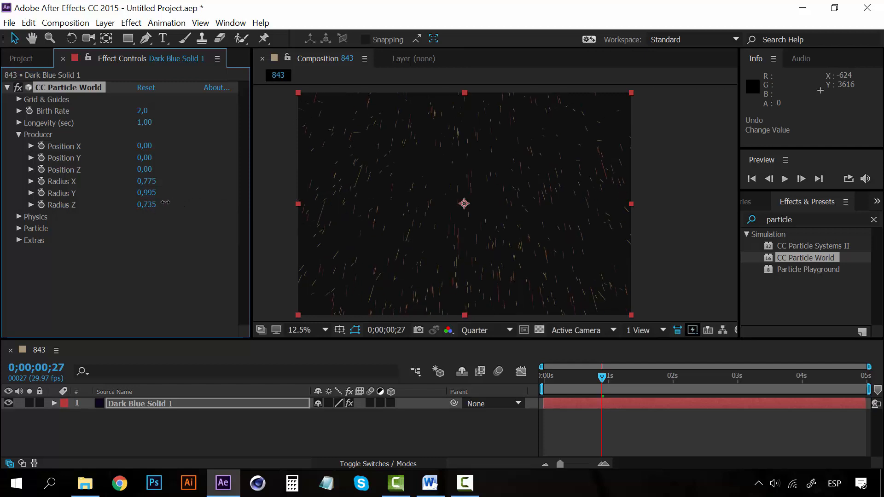
{"action": "left_click_drag", "start_coordinate": [153, 207], "coordinate": [188, 200]}
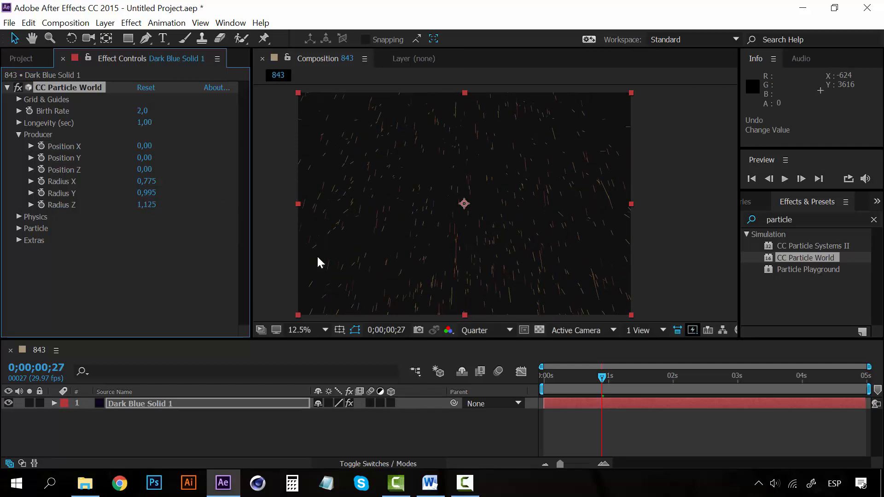
- Preview the widely spread particles from 0;00;00;00 and park the current time at 0;00;00;21
{"action": "left_click_drag", "start_coordinate": [559, 374], "coordinate": [538, 372]}
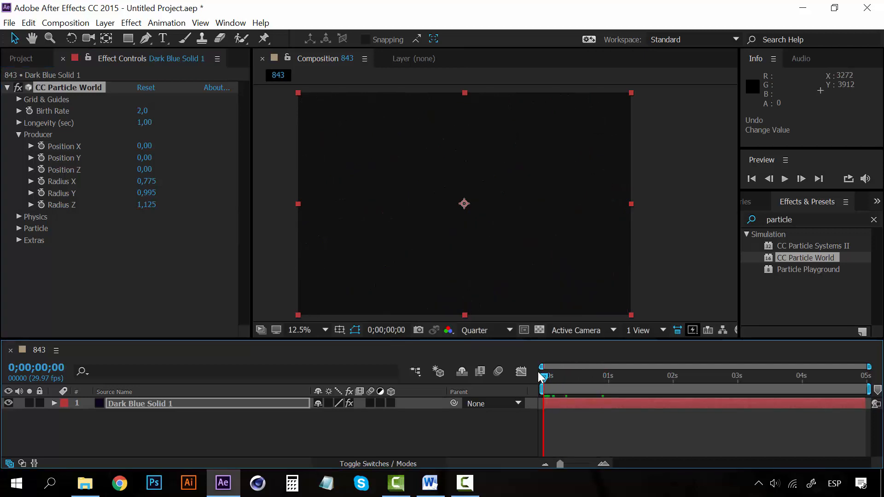
{"action": "key", "text": "space"}
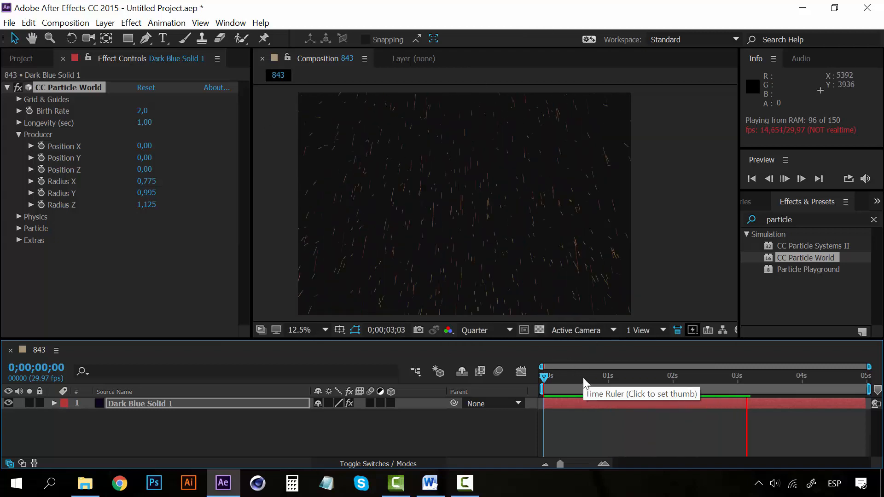
{"action": "left_click_drag", "start_coordinate": [583, 378], "coordinate": [590, 377]}
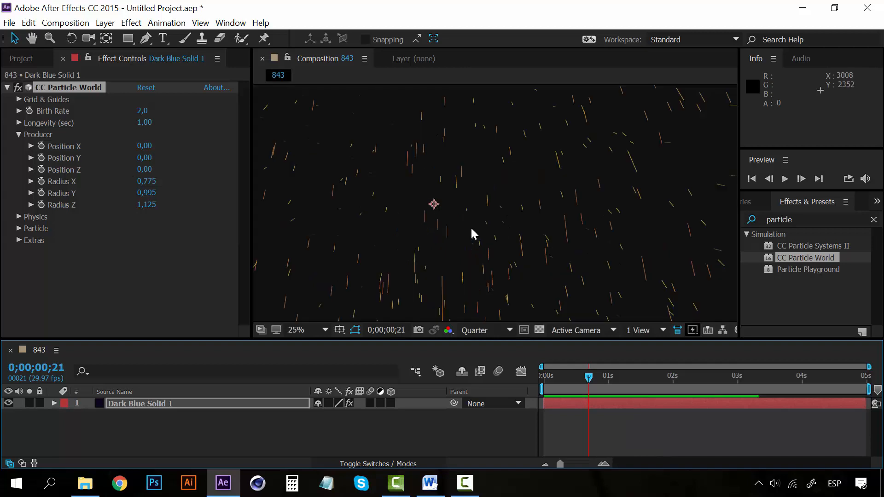
- Reduce the Producer's Radius X to 0,170, Radius Y to 0,170 and Radius Z to 0,275, and collapse the Producer settings
{"action": "left_click", "coordinate": [18, 135]}
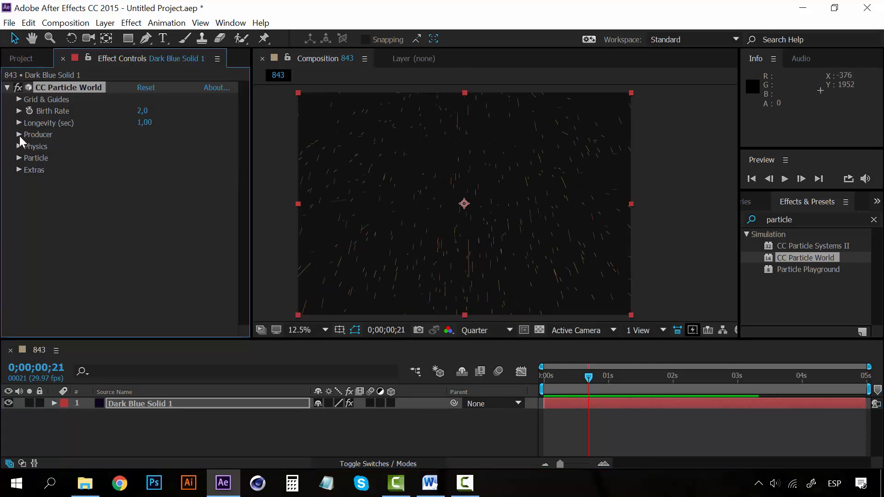
{"action": "left_click", "coordinate": [19, 135]}
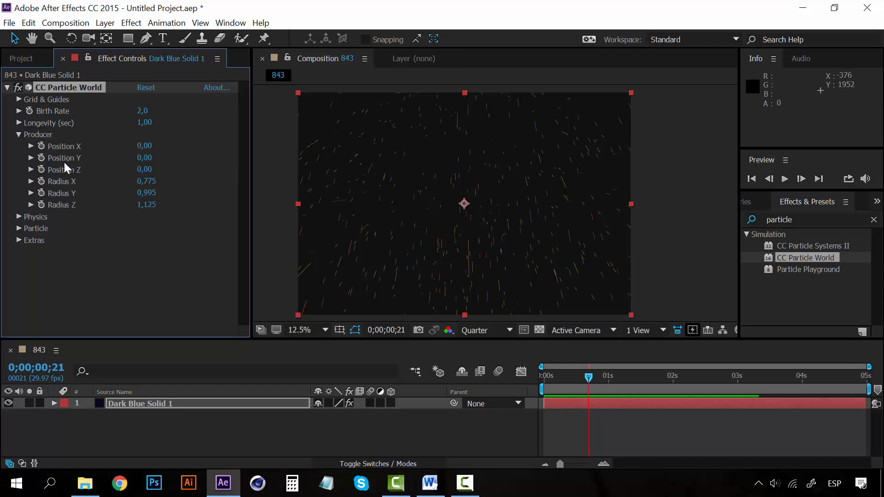
{"action": "left_click", "coordinate": [148, 182]}
{"action": "left_click", "coordinate": [151, 245]}
{"action": "left_click_drag", "start_coordinate": [147, 183], "coordinate": [84, 184]}
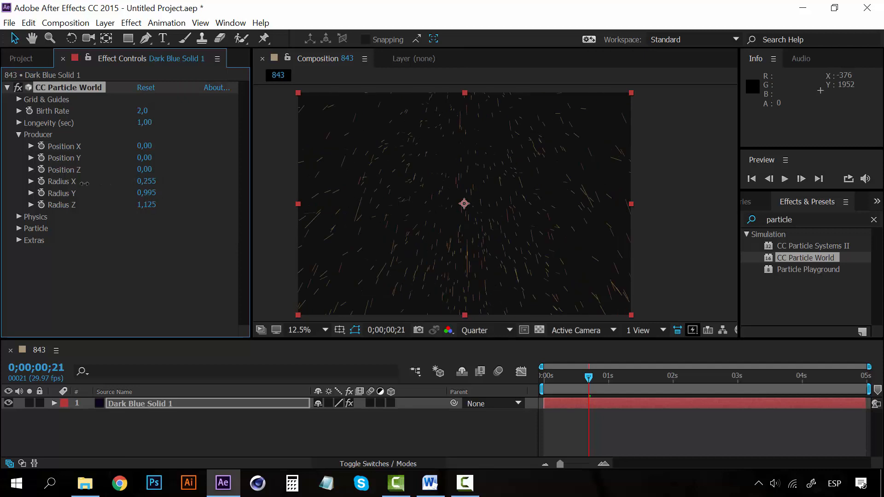
{"action": "mouse_move", "coordinate": [155, 181]}
{"action": "left_mouse_down"}
{"action": "mouse_move", "coordinate": [163, 182]}
{"action": "mouse_move", "coordinate": [92, 207]}
{"action": "mouse_move", "coordinate": [127, 197]}
{"action": "left_mouse_up"}
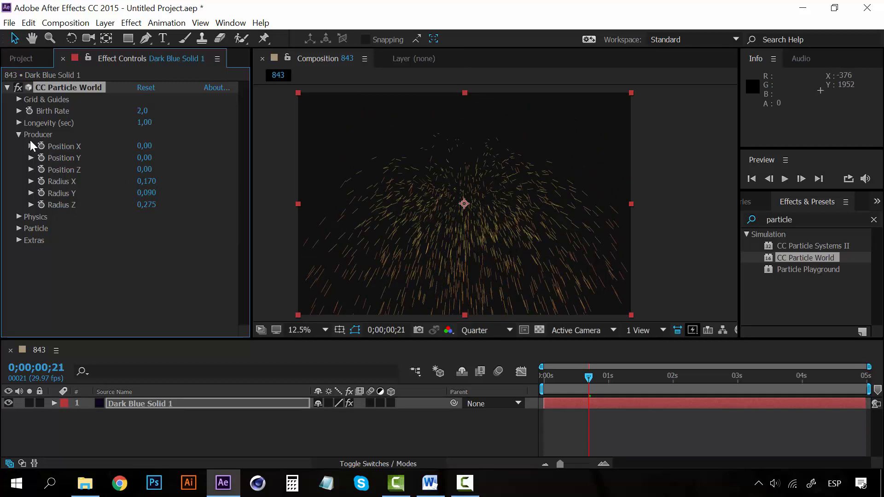
{"action": "left_click_drag", "start_coordinate": [145, 193], "coordinate": [146, 193]}
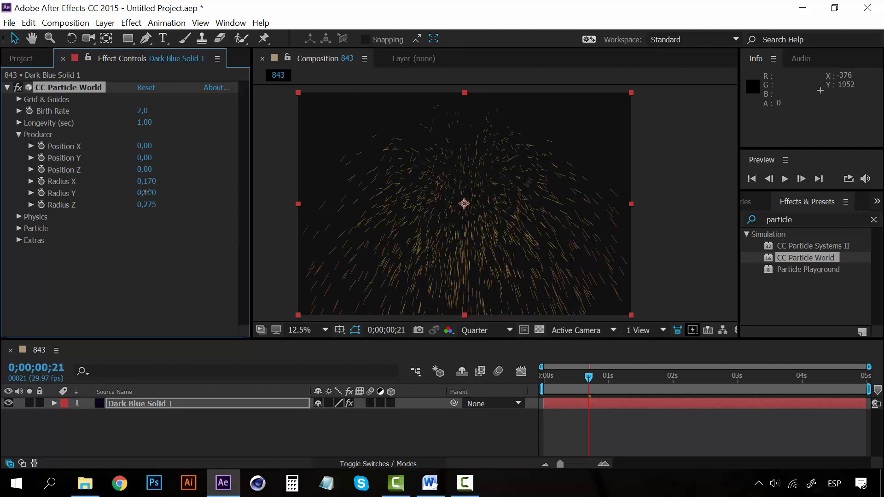
{"action": "left_click", "coordinate": [19, 135]}
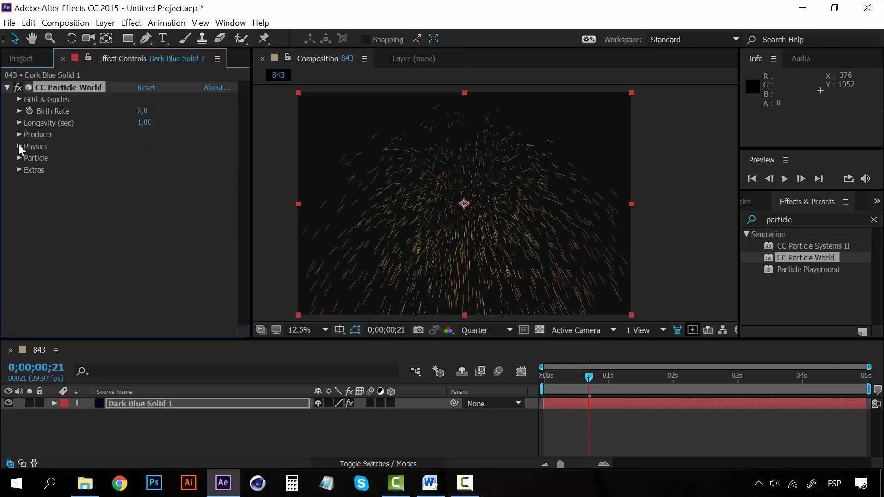
- Expand CC Particle World's Physics settings and preview the Explosive animation from 0;00;00;21
{"action": "left_click", "coordinate": [19, 146]}
{"action": "left_click", "coordinate": [18, 146]}
{"action": "left_click", "coordinate": [19, 146]}
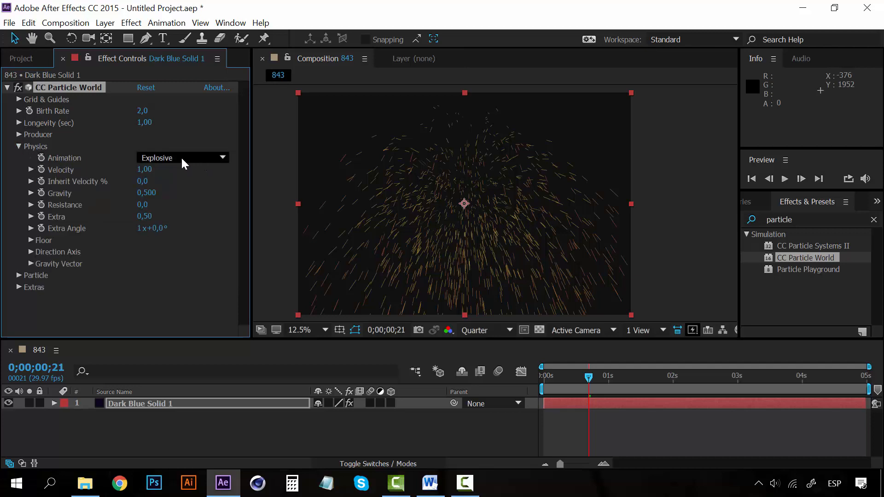
{"action": "key", "text": "space"}
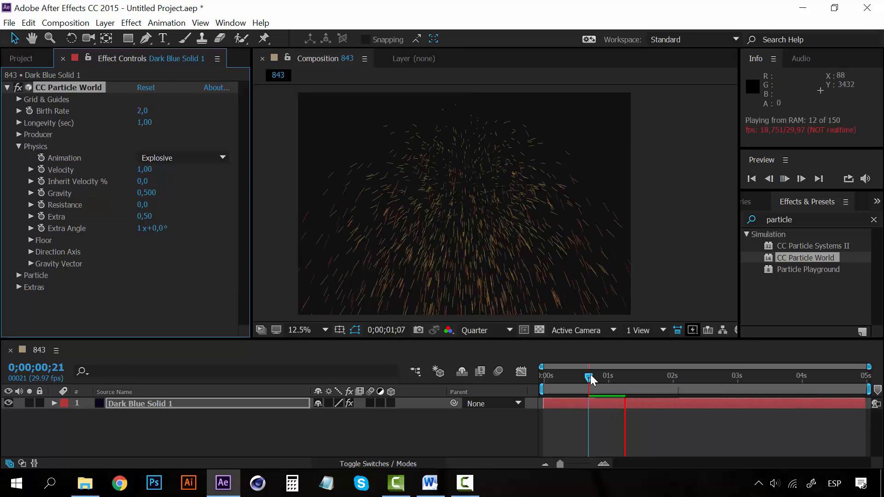
- Preview the Explosive particle animation from 0;00;00;00 and park the current time at 0;00;00;13
{"action": "left_click_drag", "start_coordinate": [590, 374], "coordinate": [538, 374]}
{"action": "key", "text": "space"}
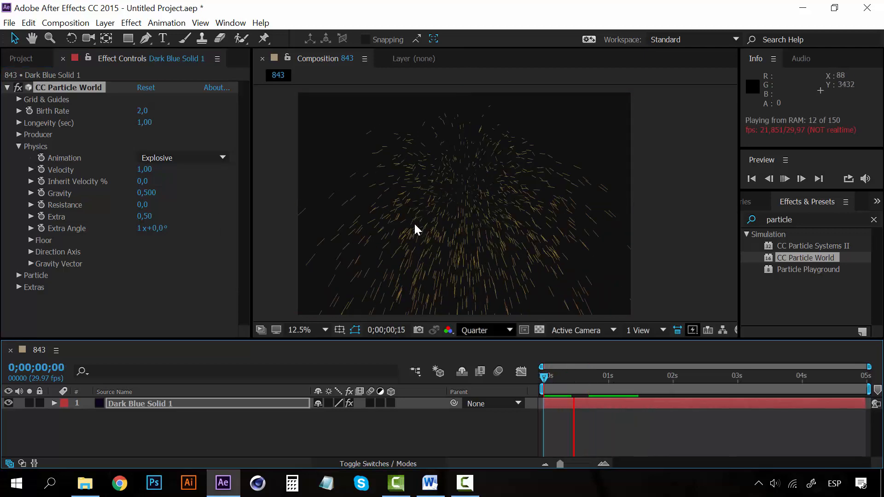
{"action": "left_click", "coordinate": [573, 380]}
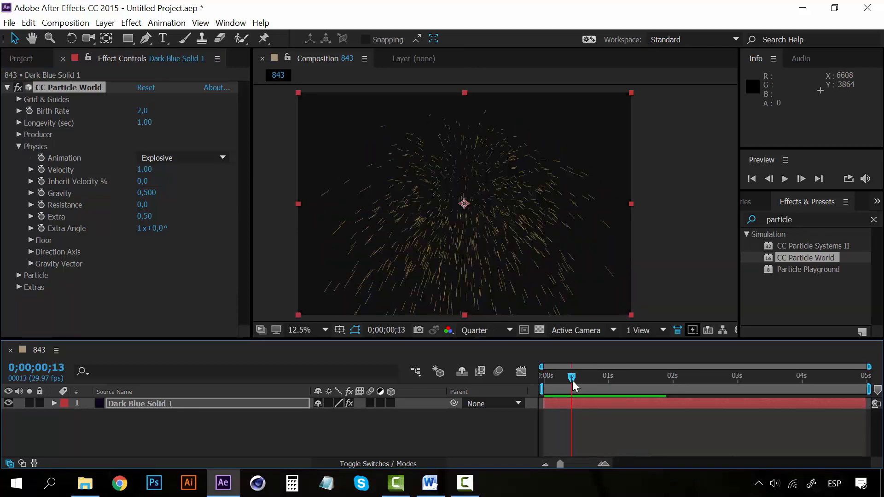
- Set the Physics Animation of CC Particle World to Twirl and preview it from 0;00;00;13
{"action": "left_click", "coordinate": [191, 160]}
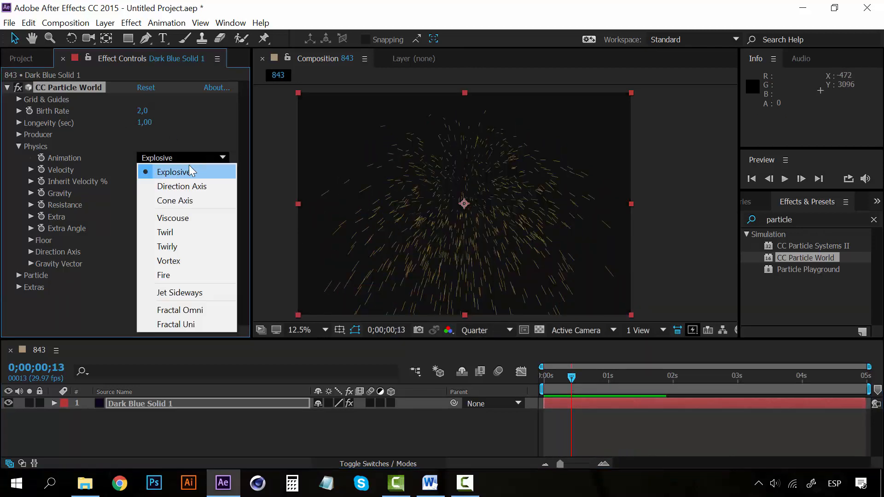
{"action": "left_click", "coordinate": [174, 234]}
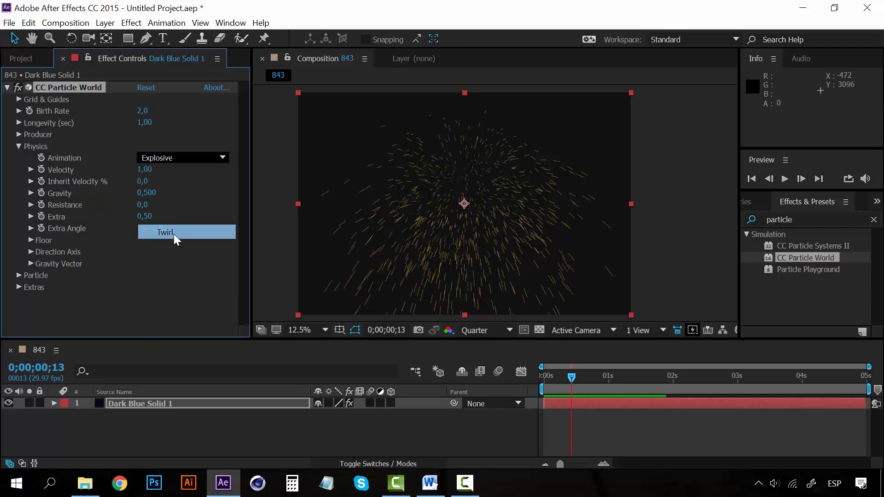
{"action": "key", "text": "space"}
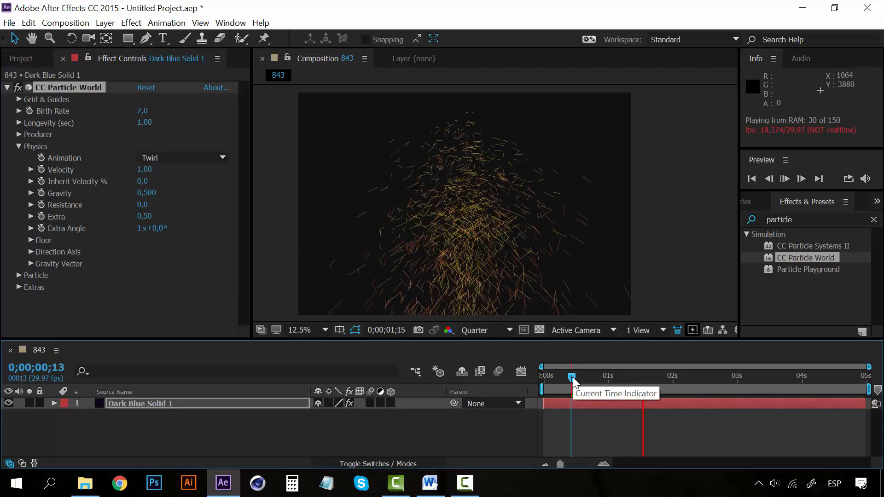
{"action": "key", "text": "space"}
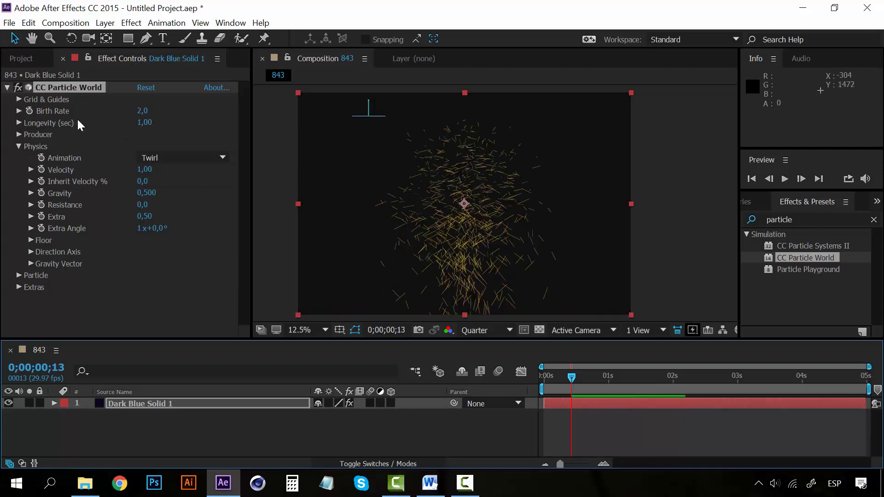
- Switch the Physics Animation to Vortex and preview the particles from 0;00;00;13
{"action": "left_click", "coordinate": [170, 158]}
{"action": "left_click", "coordinate": [175, 264]}
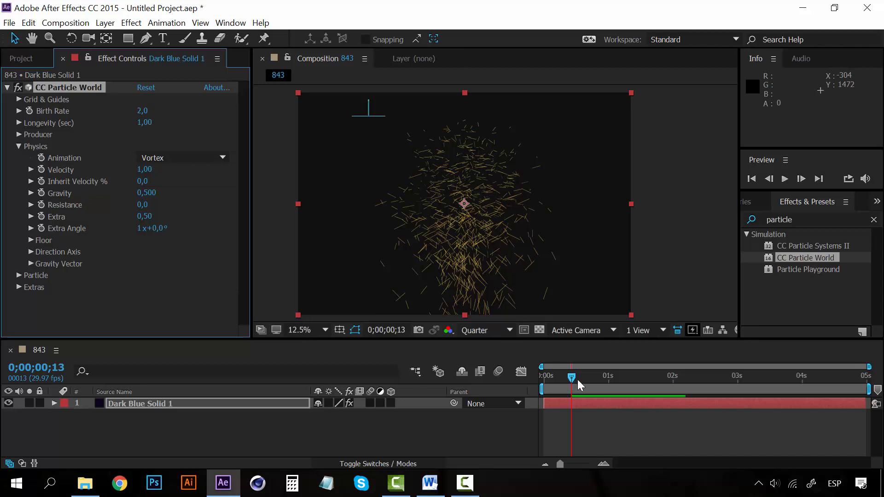
{"action": "key", "text": "space"}
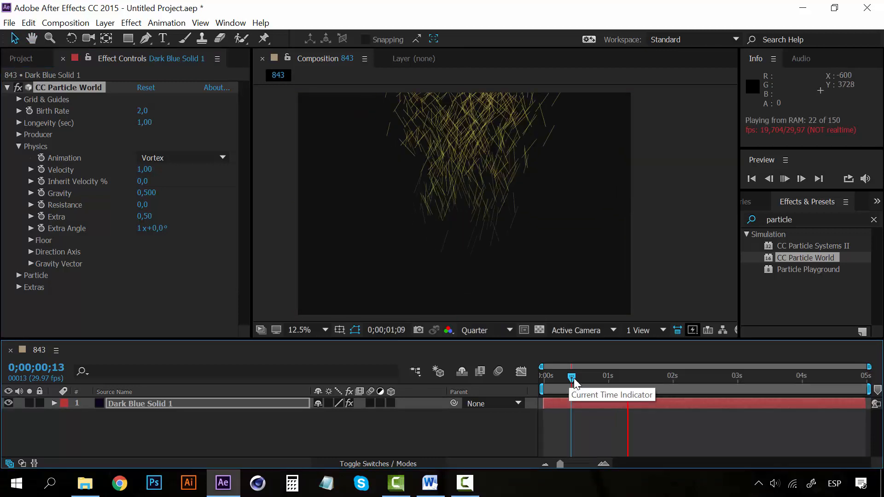
{"action": "key", "text": "space"}
- Switch the Physics Animation to Fire and preview the particles from 0;00;00;13
{"action": "left_click", "coordinate": [154, 157]}
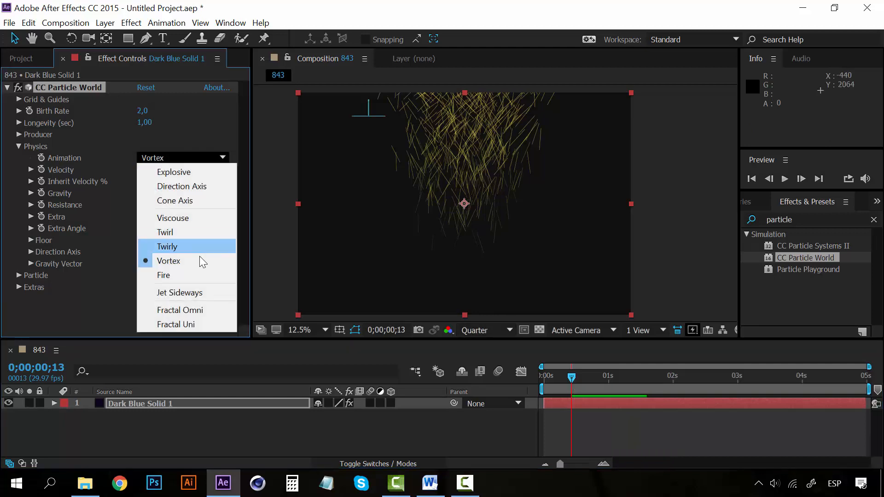
{"action": "left_click", "coordinate": [185, 275]}
{"action": "key", "text": "space"}
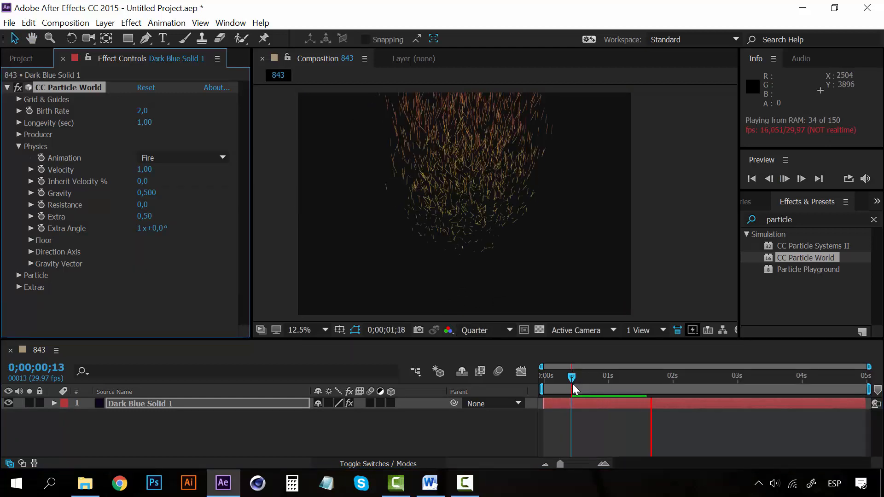
{"action": "key", "text": "space"}
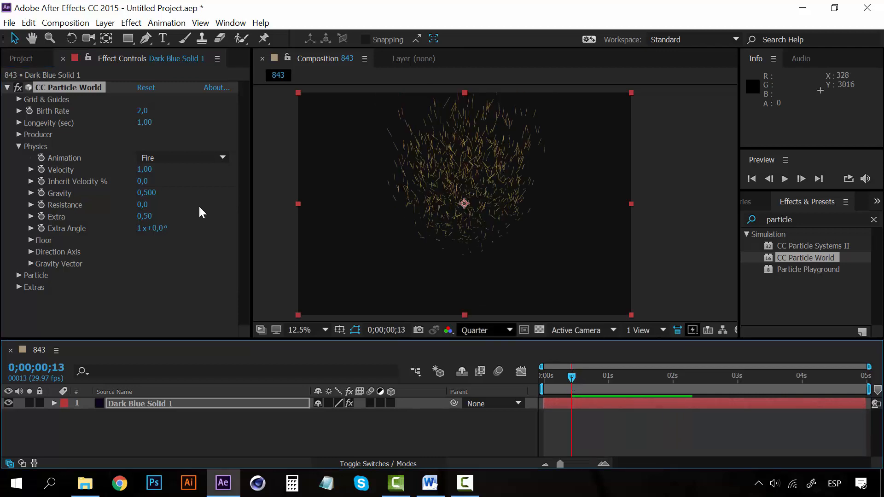
- Set the Physics Animation back to Explosive and preview the particles from 0;00;00;10
{"action": "left_click", "coordinate": [183, 159]}
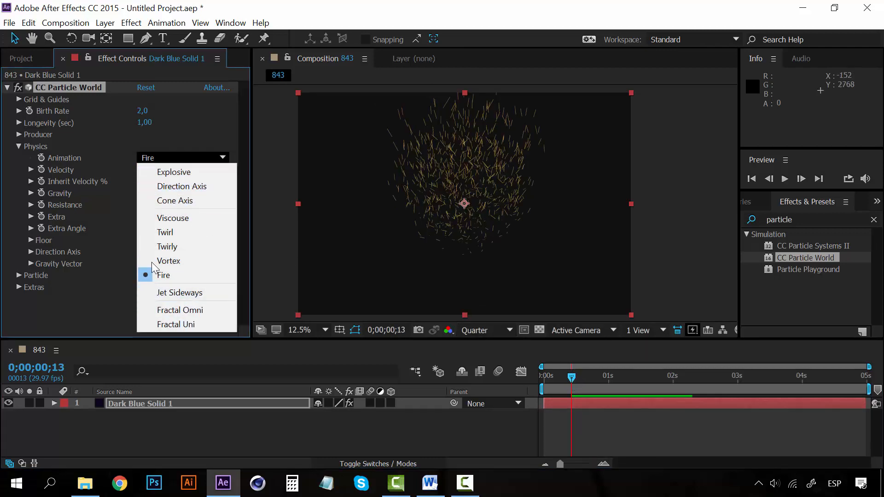
{"action": "left_click", "coordinate": [174, 174]}
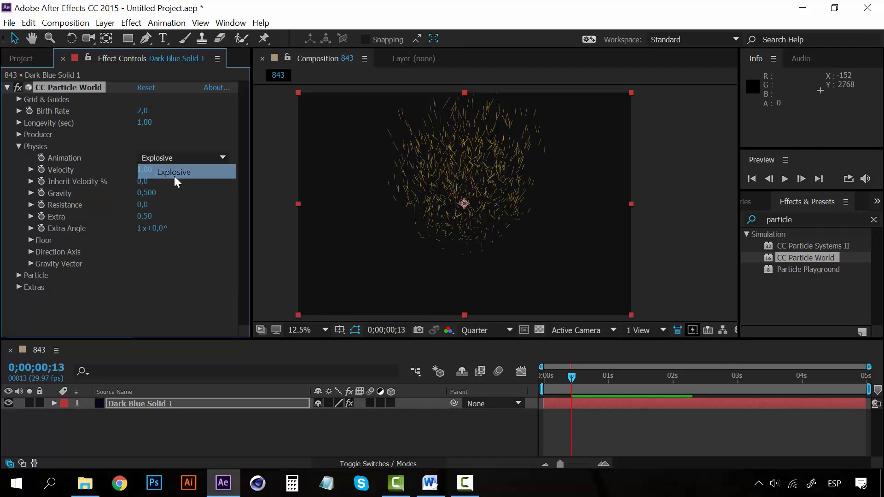
{"action": "left_click", "coordinate": [565, 379]}
{"action": "key", "text": "space"}
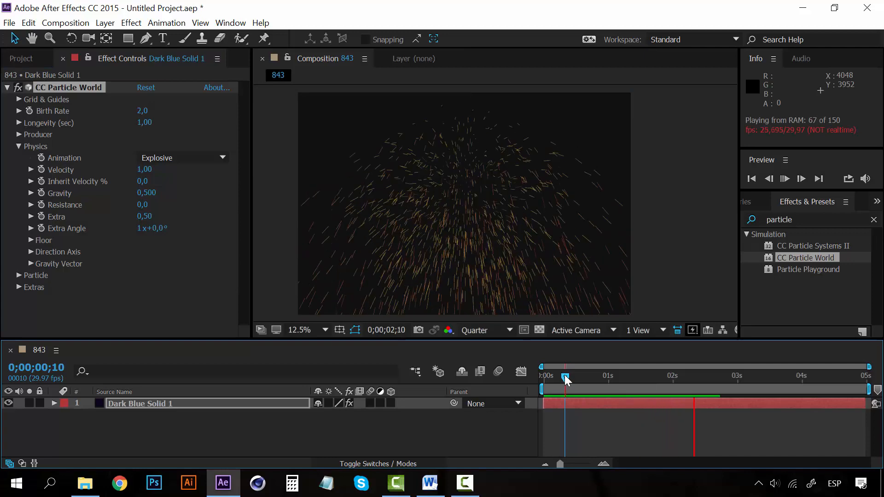
{"action": "key", "text": "space"}
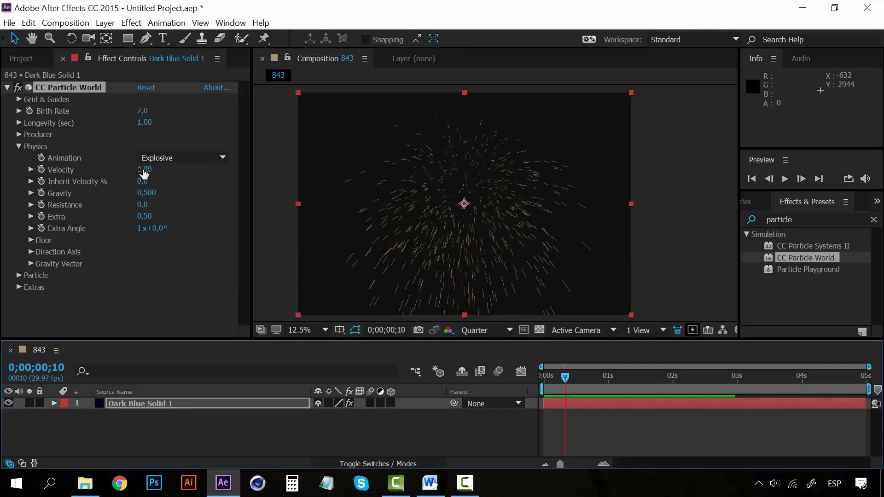
- Raise the Physics Velocity to 3,75, preview the faster particles, and park the current time at 0;00;00;06
{"action": "left_click_drag", "start_coordinate": [144, 169], "coordinate": [326, 164]}
{"action": "key", "text": "space"}
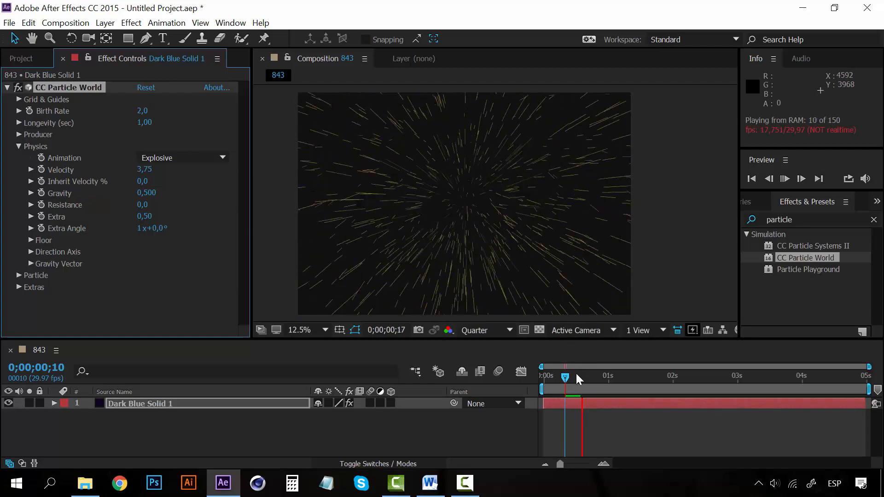
{"action": "left_click", "coordinate": [549, 375]}
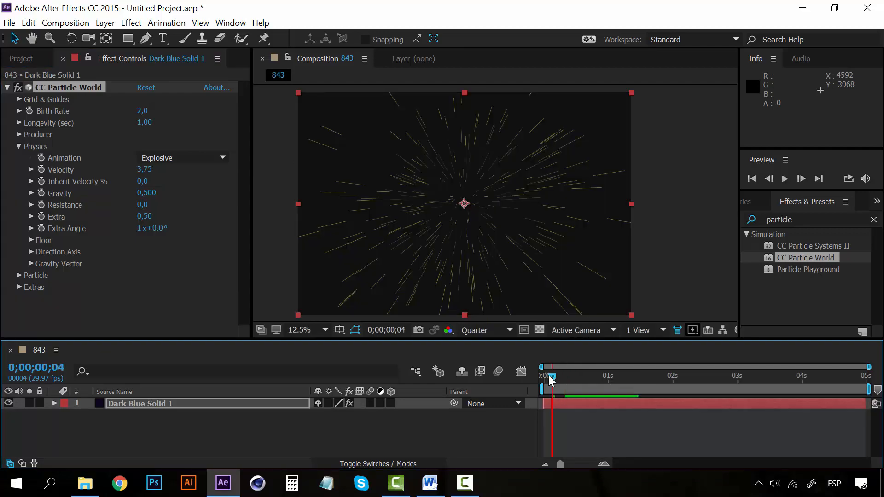
{"action": "key", "text": "space"}
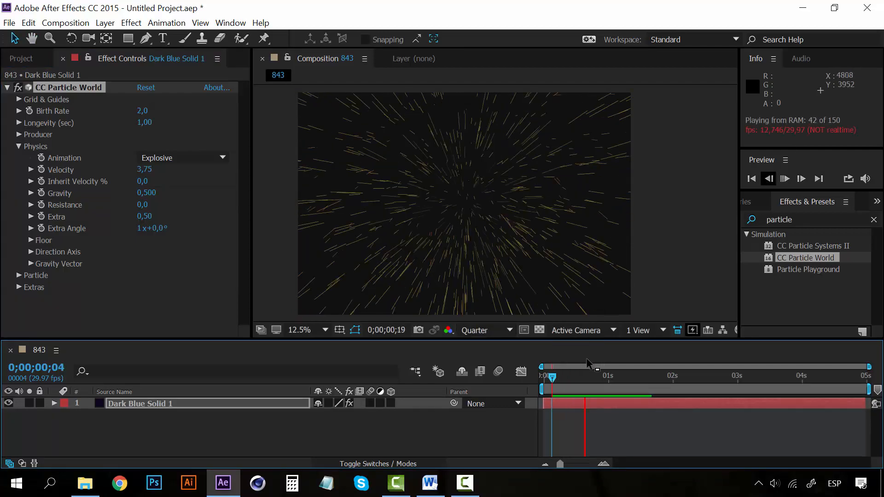
{"action": "left_click", "coordinate": [556, 376]}
- Set the Velocity back to 1, preview from 0;00;00;00, and park the current time at 0;00;00;04
{"action": "left_click", "coordinate": [145, 170]}
{"action": "type", "text": "1"}
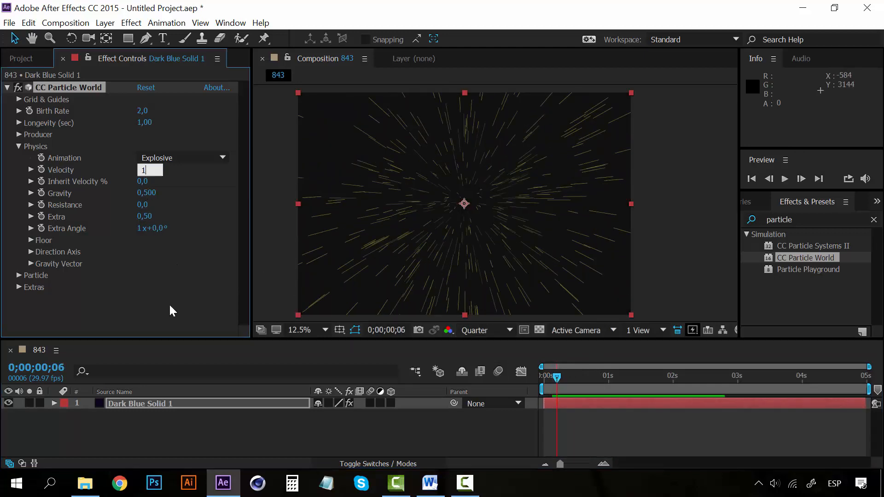
{"action": "key", "text": "Return"}
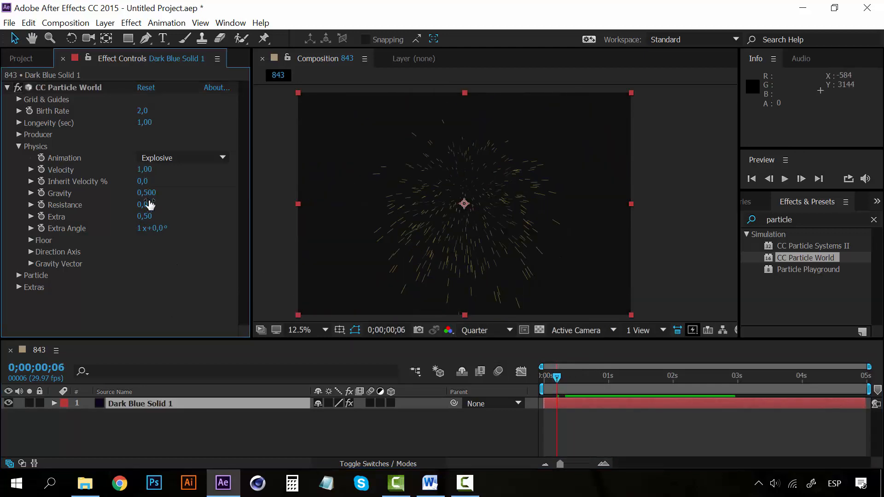
{"action": "left_click_drag", "start_coordinate": [555, 379], "coordinate": [540, 379]}
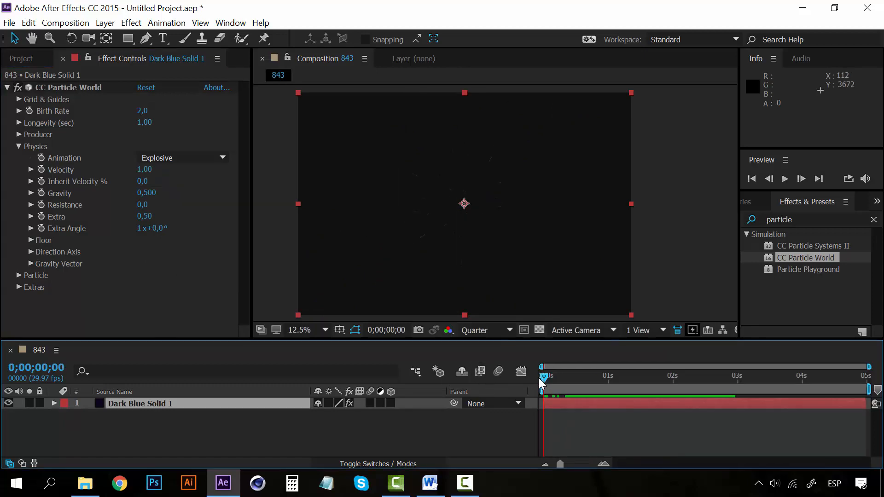
{"action": "key", "text": "space"}
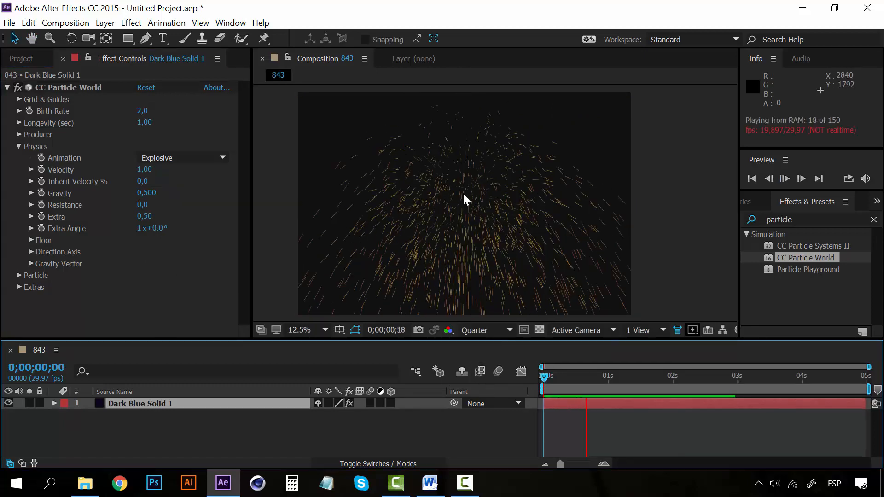
{"action": "left_click_drag", "start_coordinate": [548, 377], "coordinate": [553, 377]}
- Set the Physics Gravity to 0 and preview the particles from 0;00;00;04
{"action": "left_click_drag", "start_coordinate": [141, 194], "coordinate": [138, 194]}
{"action": "left_click", "coordinate": [140, 194]}
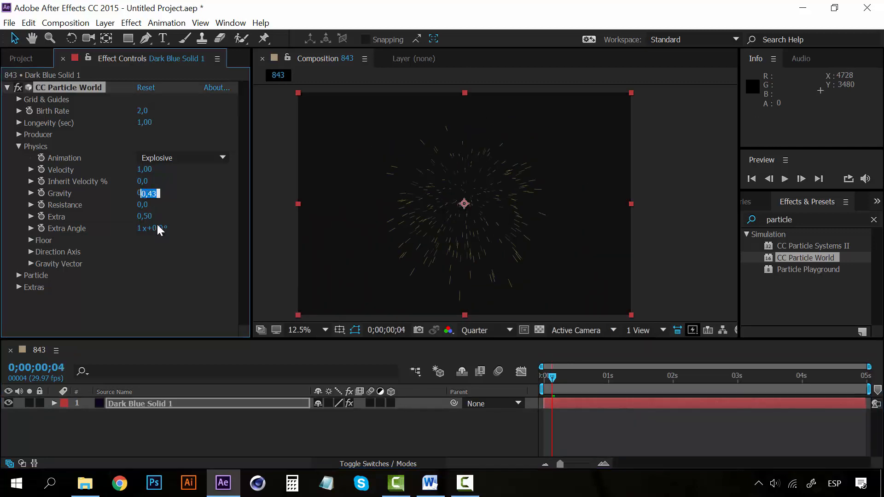
{"action": "type", "text": "0"}
{"action": "key", "text": "Return"}
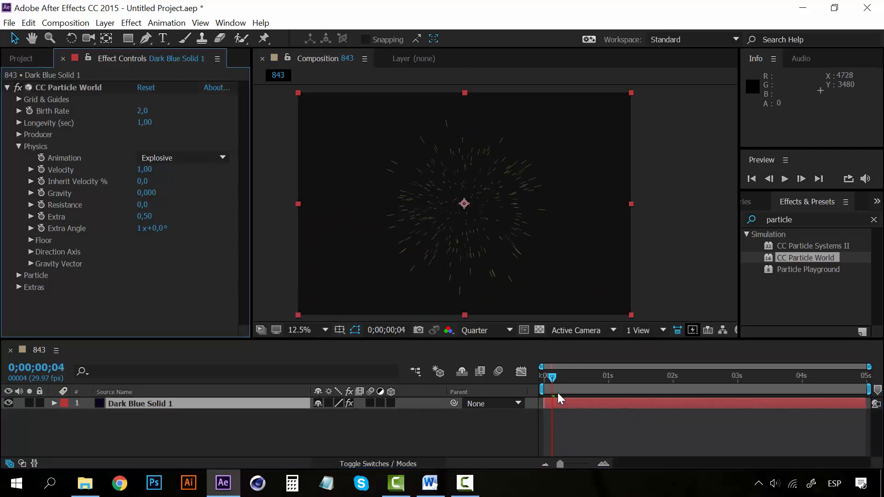
{"action": "key", "text": "space"}
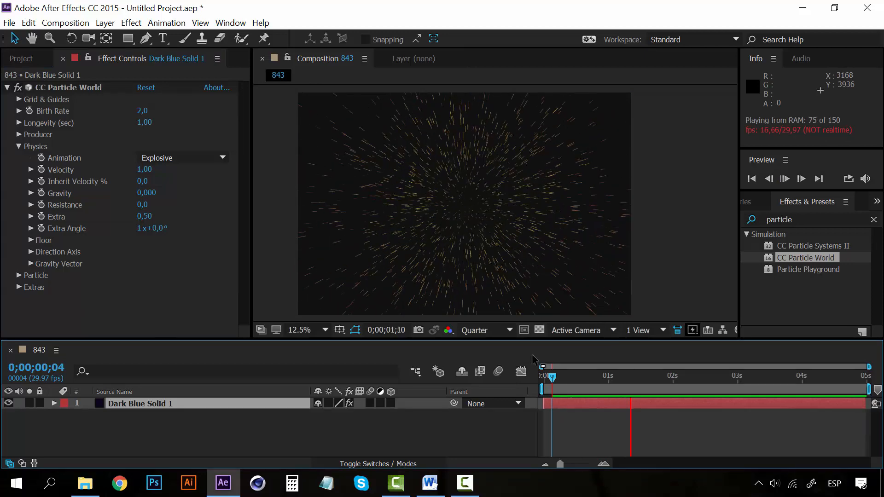
{"action": "left_click", "coordinate": [554, 375]}
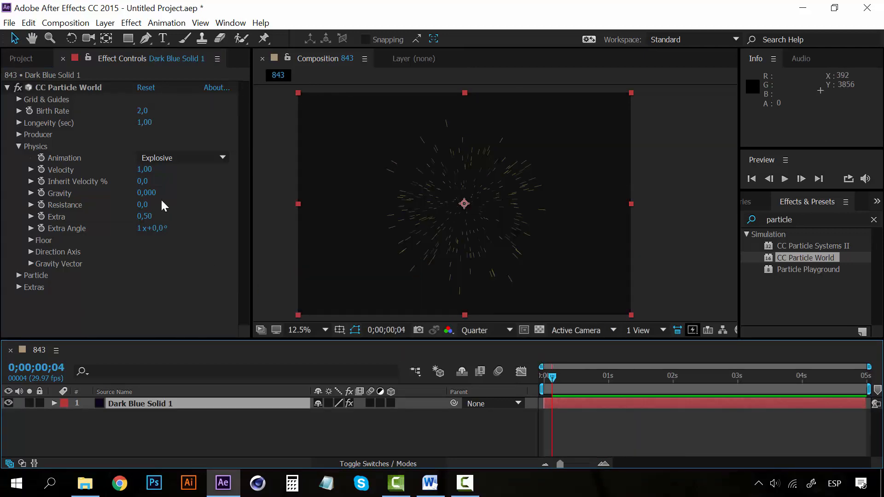
- Set the Gravity to 1 and the Resistance to 13,2, previewing the slowed particles from 0;00;00;04
{"action": "left_click", "coordinate": [147, 193]}
{"action": "key", "text": "Return"}
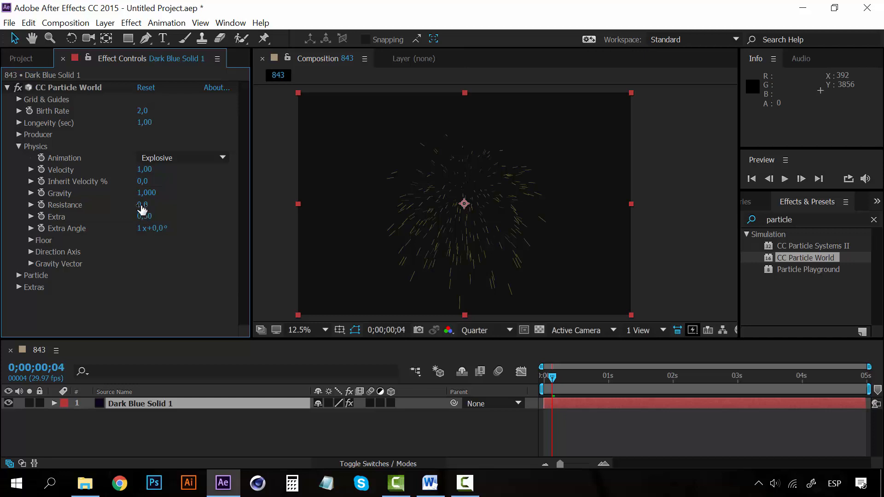
{"action": "left_click_drag", "start_coordinate": [143, 204], "coordinate": [164, 205]}
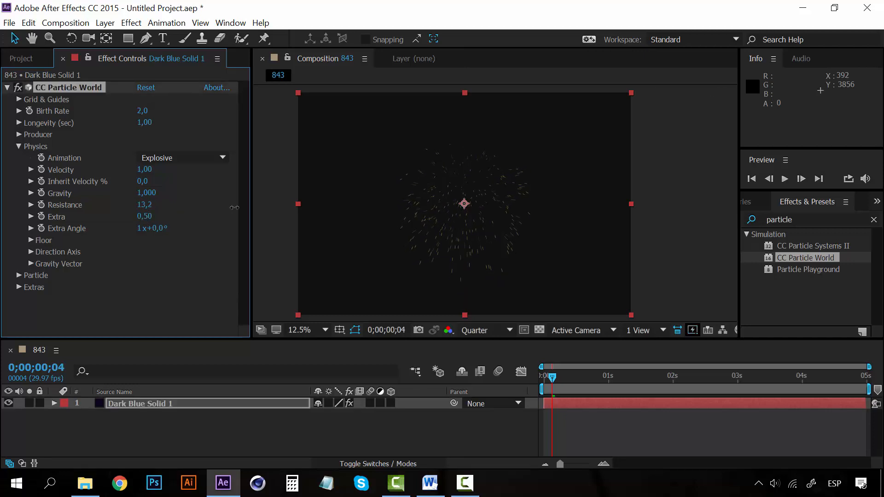
{"action": "key", "text": "space"}
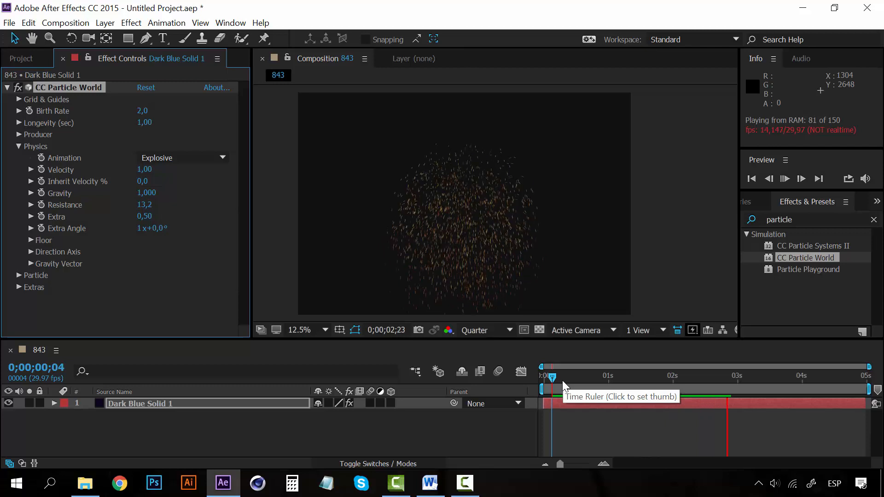
{"action": "left_click", "coordinate": [550, 378]}
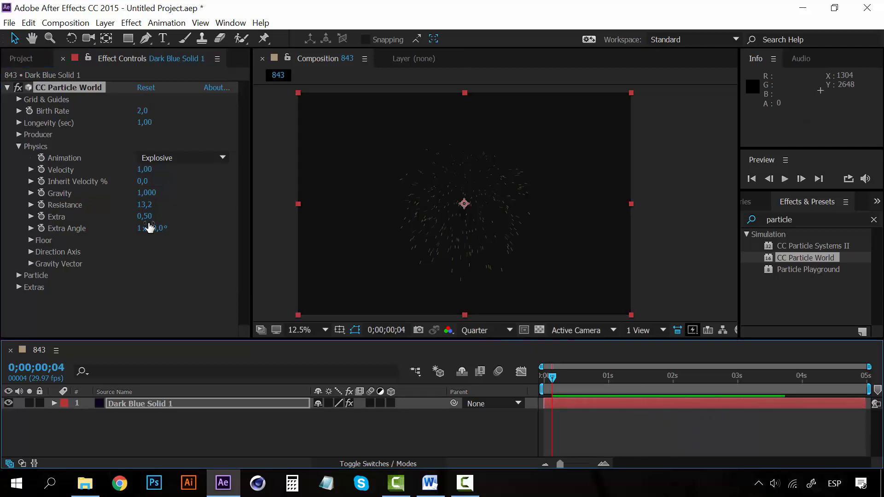
- Set the Physics Resistance to 1
{"action": "left_click", "coordinate": [148, 205]}
{"action": "type", "text": "1"}
{"action": "key", "text": "Return"}
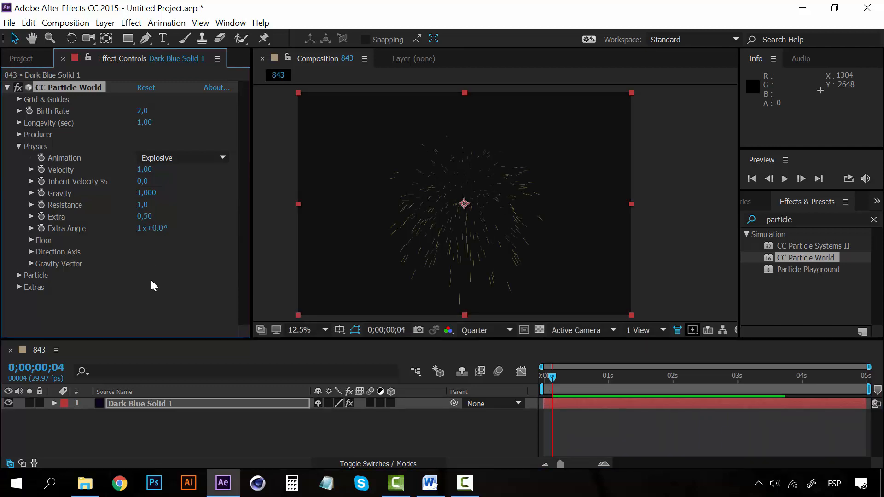
{"action": "left_click", "coordinate": [151, 301]}
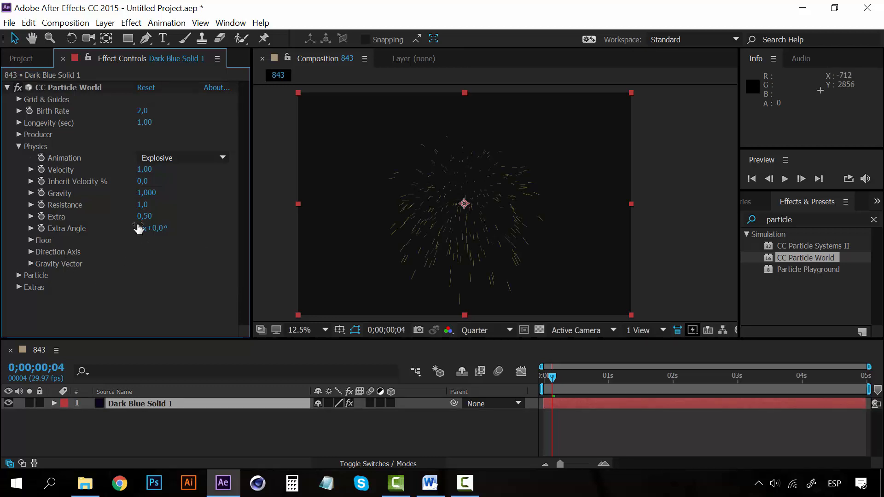
- Collapse the Physics settings, expand the Particle settings, and preview the line particles, parking the current time at 0;00;00;09
{"action": "left_click", "coordinate": [19, 147]}
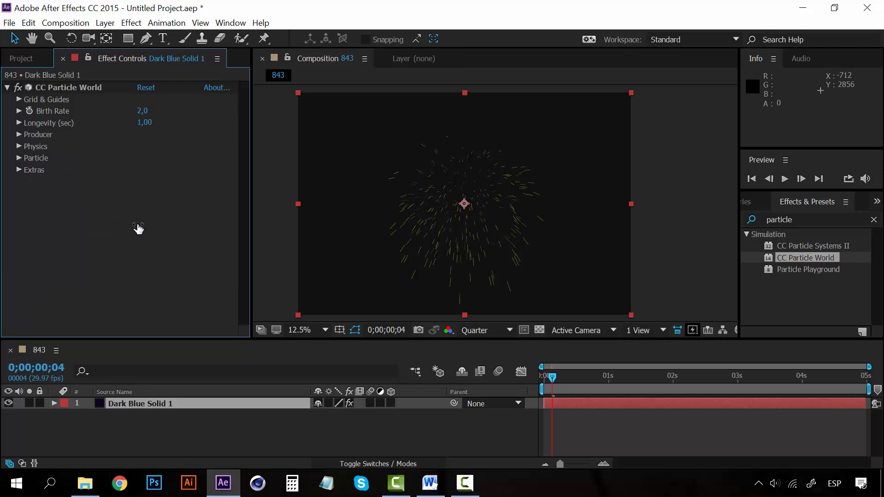
{"action": "left_click", "coordinate": [19, 158]}
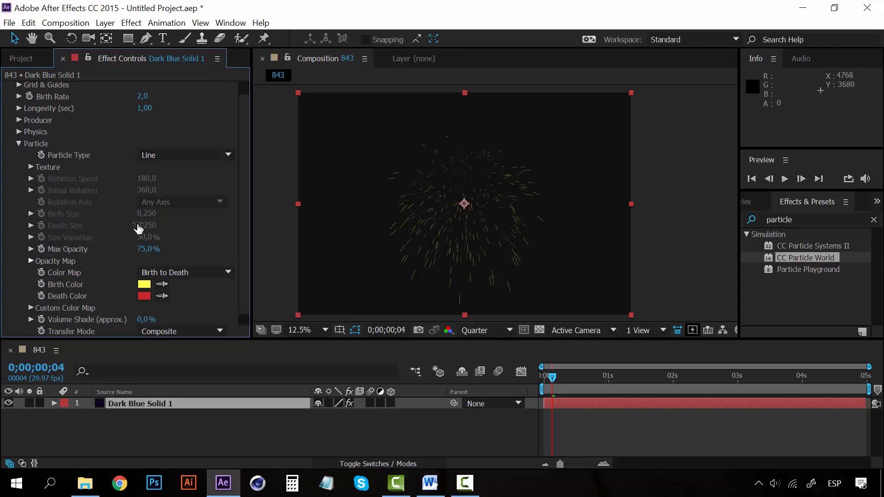
{"action": "key", "text": "space"}
{"action": "left_click", "coordinate": [563, 376]}
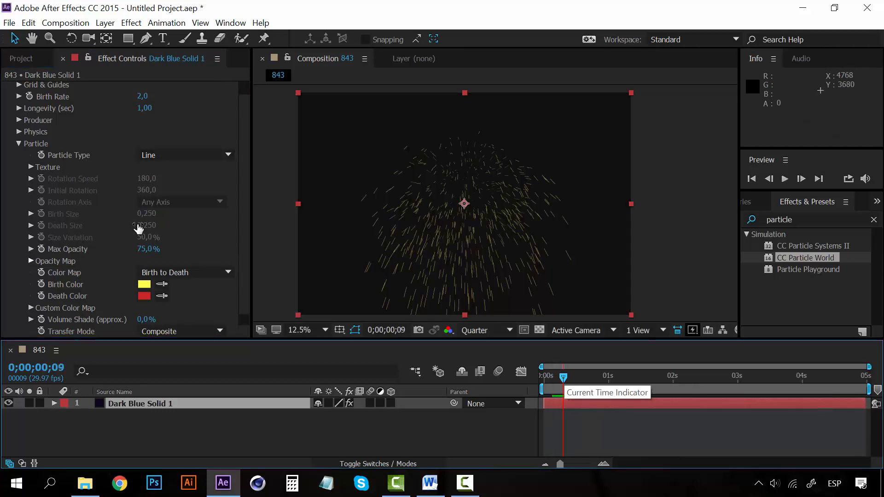
- Set the Particle Type to Star and preview the particles from 0;00;00;09
{"action": "left_click", "coordinate": [184, 156]}
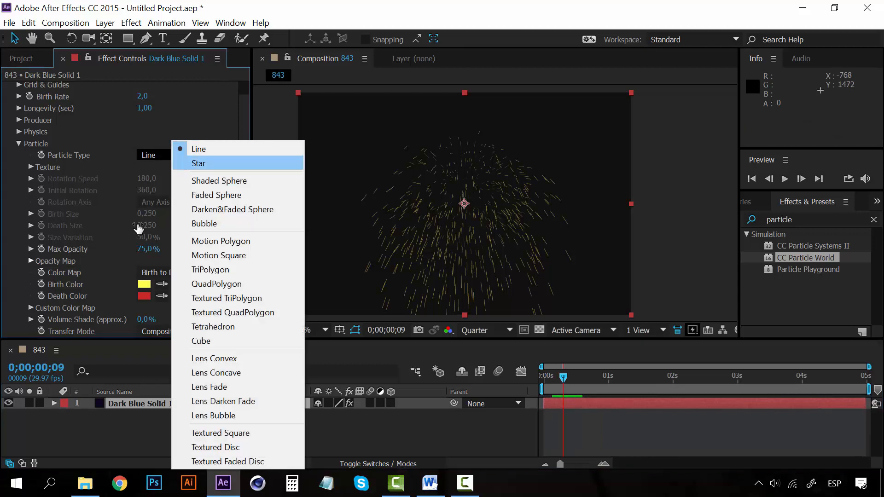
{"action": "left_click", "coordinate": [199, 164]}
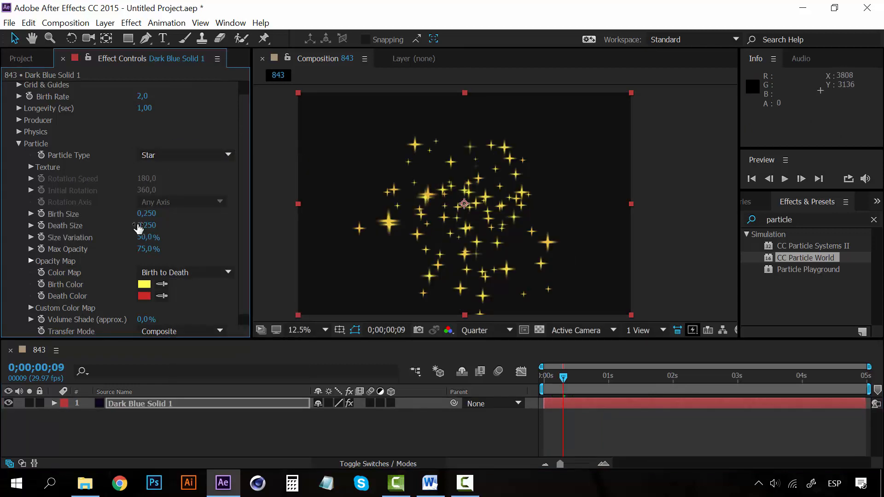
{"action": "key", "text": "space"}
{"action": "key", "text": "space"}
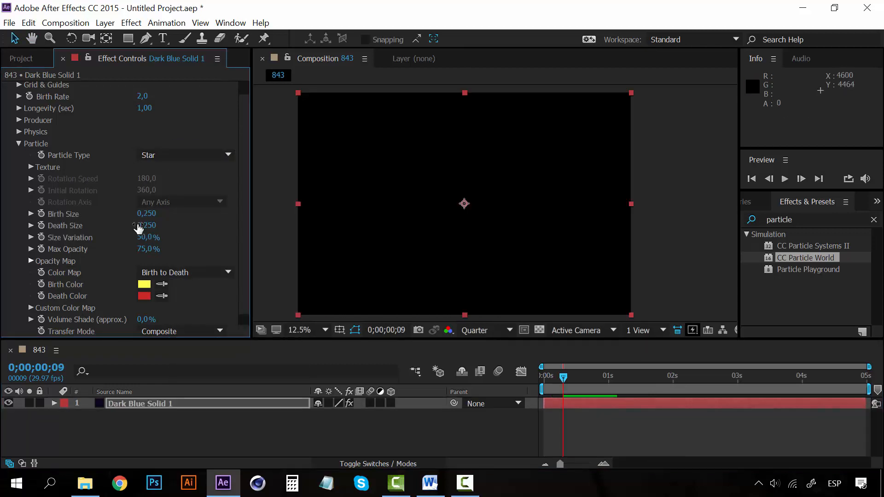
- Change the Particle Type to Bubble and preview the animation
{"action": "left_click", "coordinate": [184, 155]}
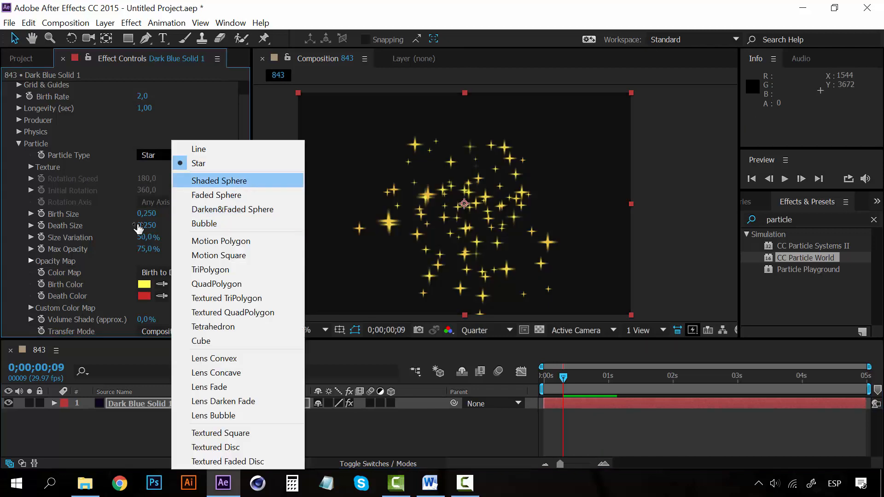
{"action": "key", "text": "Down"}
{"action": "key", "text": "Down"}
{"action": "key", "text": "Return"}
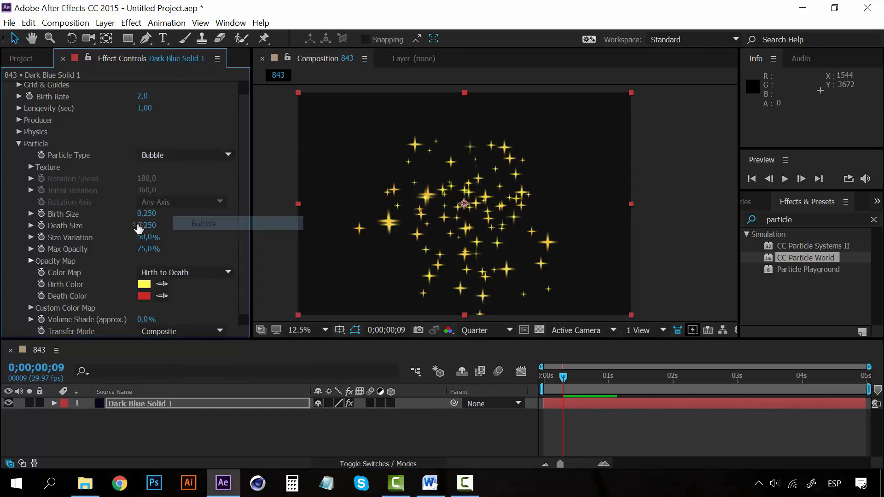
{"action": "key", "text": "space"}
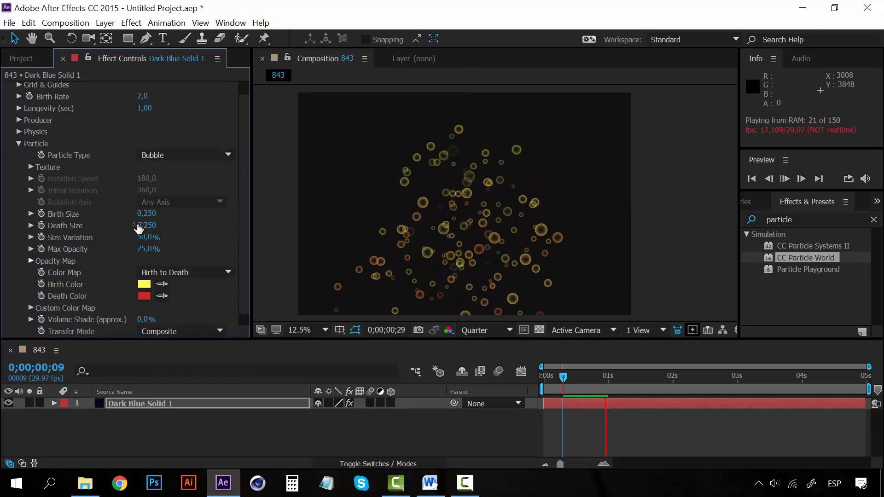
{"action": "key", "text": "space"}
- Switch the Particle Type to Lens Convex and preview the result
{"action": "left_click", "coordinate": [184, 155]}
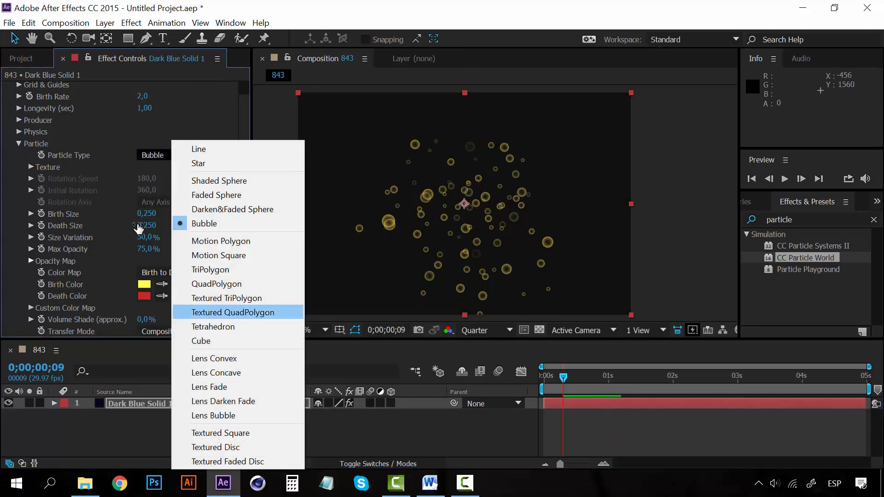
{"action": "key", "text": "Down"}
{"action": "key", "text": "Down"}
{"action": "key", "text": "Down"}
{"action": "key", "text": "Down"}
{"action": "key", "text": "Down"}
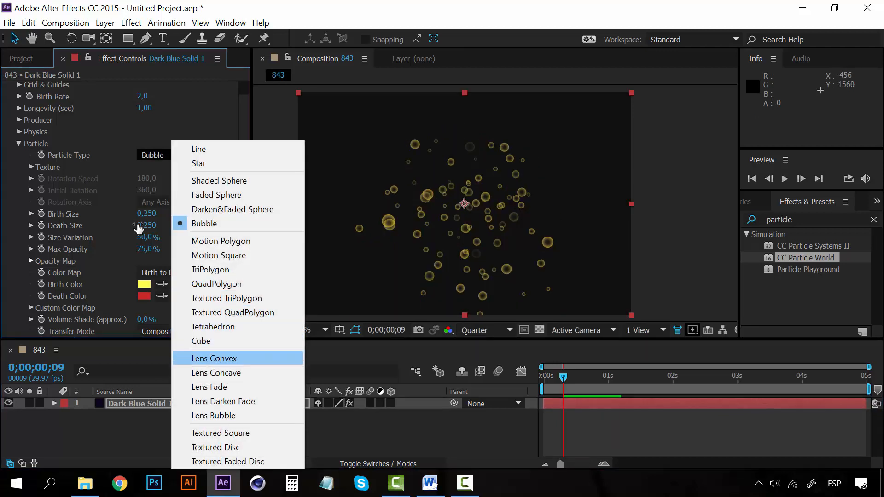
{"action": "key", "text": "Return"}
{"action": "key", "text": "space"}
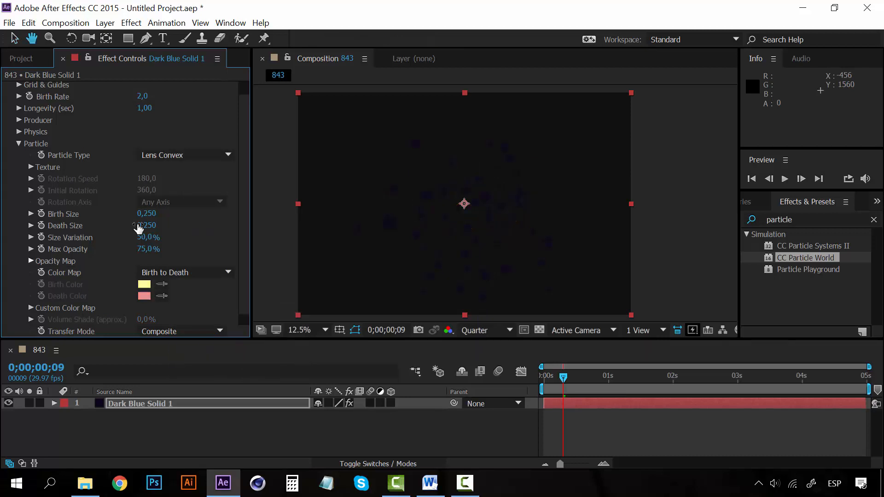
{"action": "key", "text": "space"}
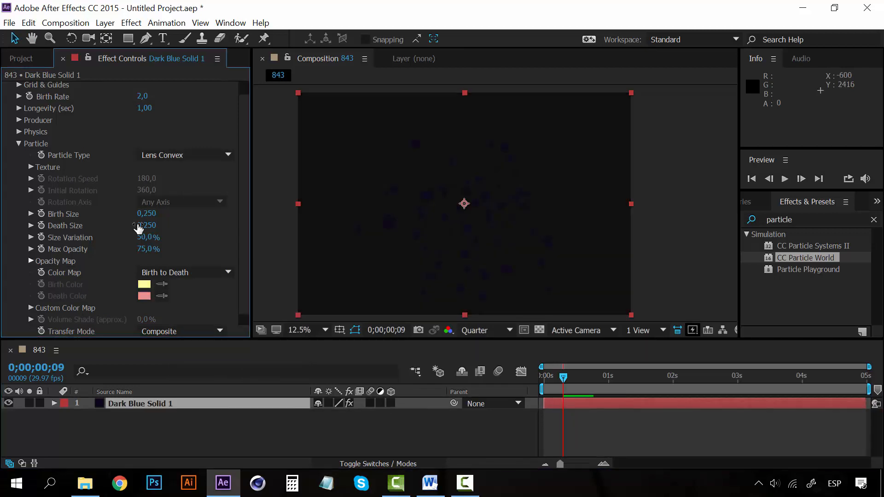
- Set the Particle Type to Cube and preview the rotating cubes
{"action": "left_click", "coordinate": [171, 156]}
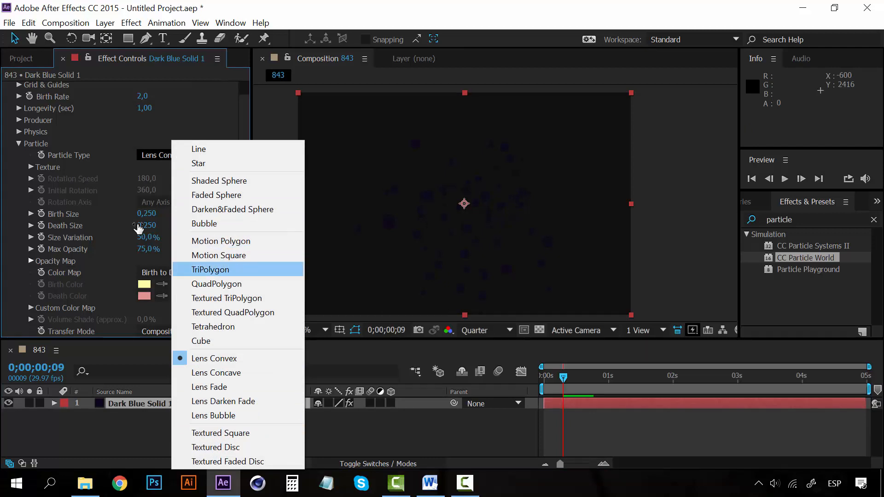
{"action": "left_click", "coordinate": [200, 340]}
{"action": "key", "text": "space"}
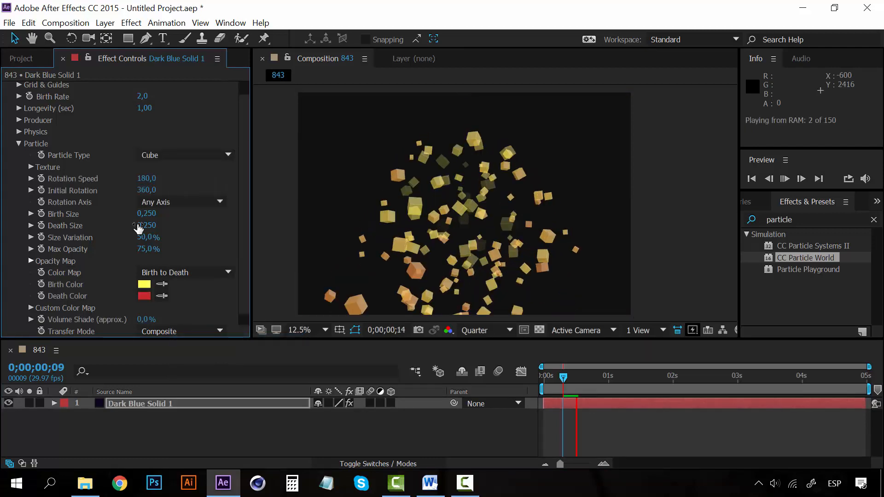
{"action": "key", "text": "space"}
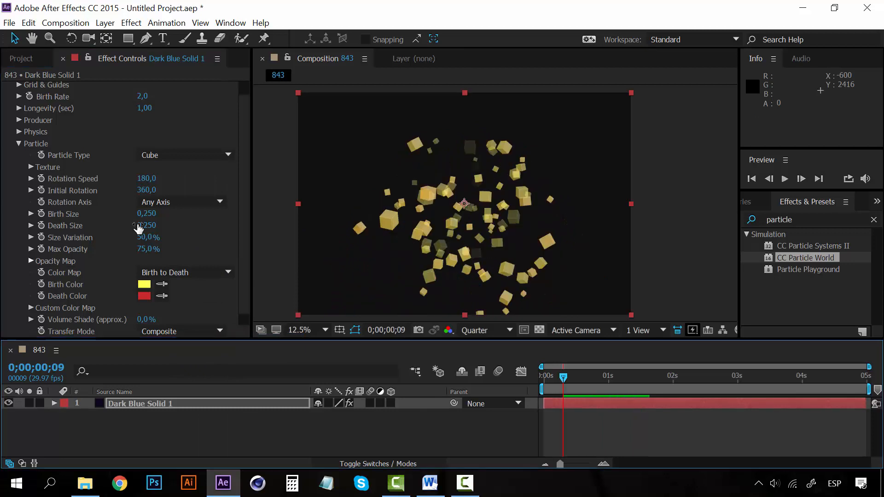
- Change the Particle Type to Shaded Sphere and preview the particles
{"action": "left_click", "coordinate": [172, 155]}
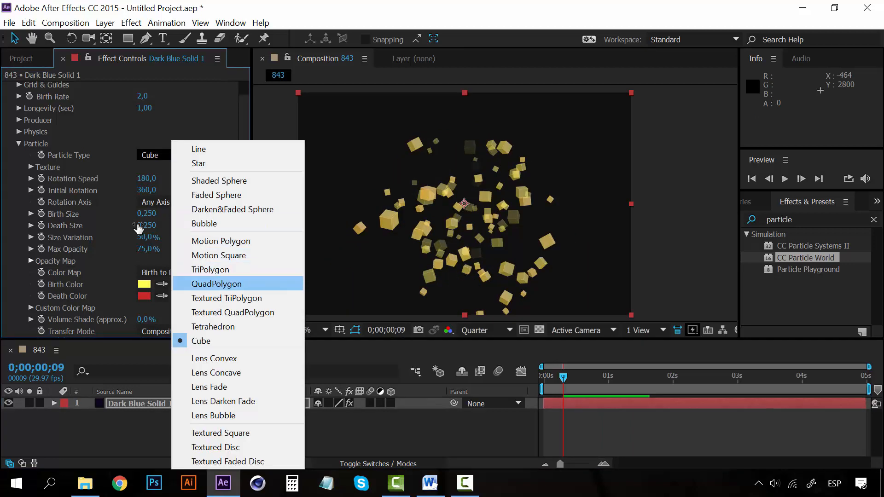
{"action": "left_click", "coordinate": [218, 180]}
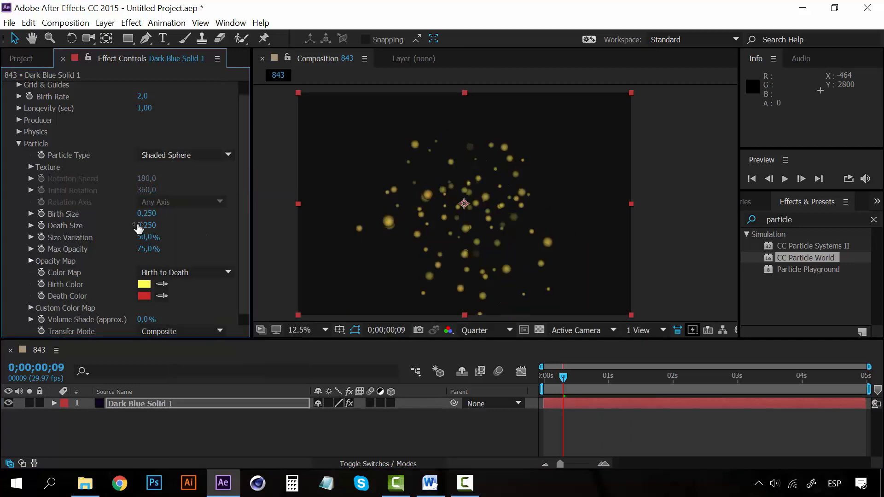
{"action": "key", "text": "space"}
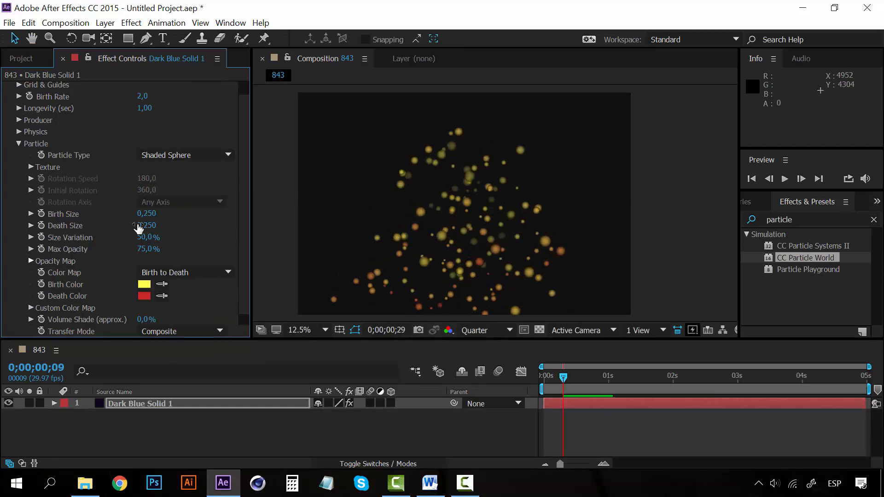
{"action": "key", "text": "space"}
- Set the Particle Type to Faded Sphere, preview the particles, and briefly check the Texture settings
{"action": "left_click", "coordinate": [172, 155]}
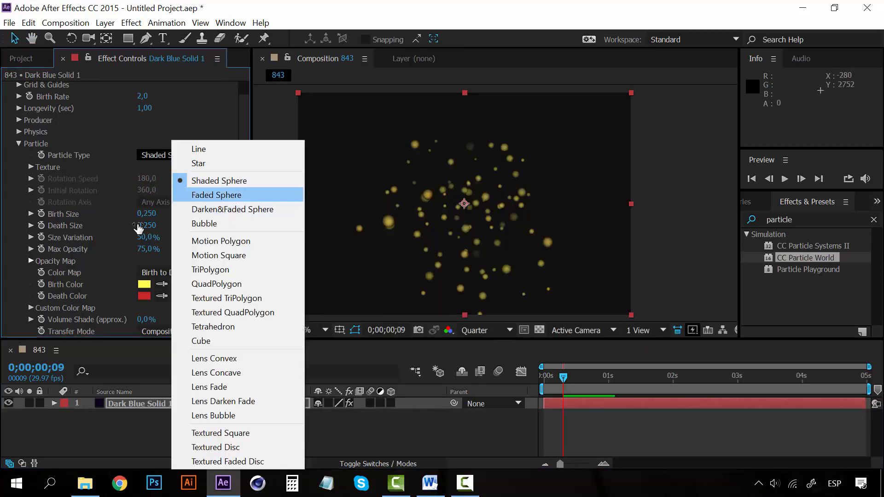
{"action": "key", "text": "Return"}
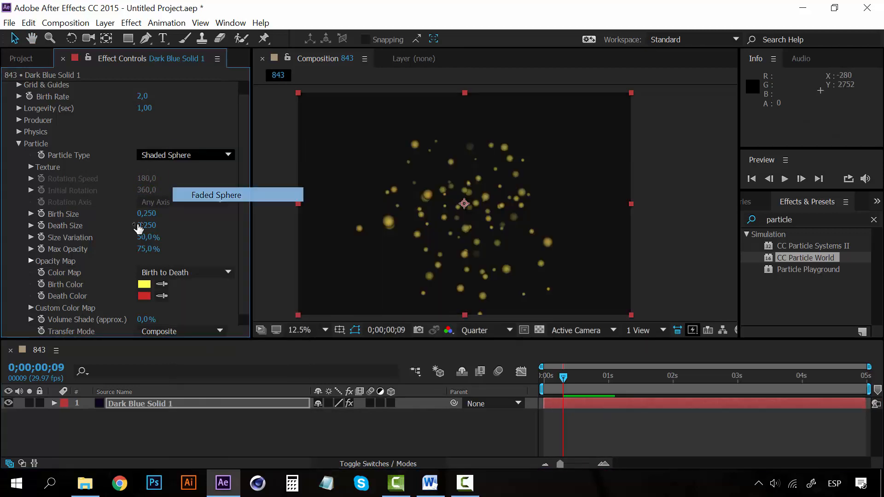
{"action": "key", "text": "space"}
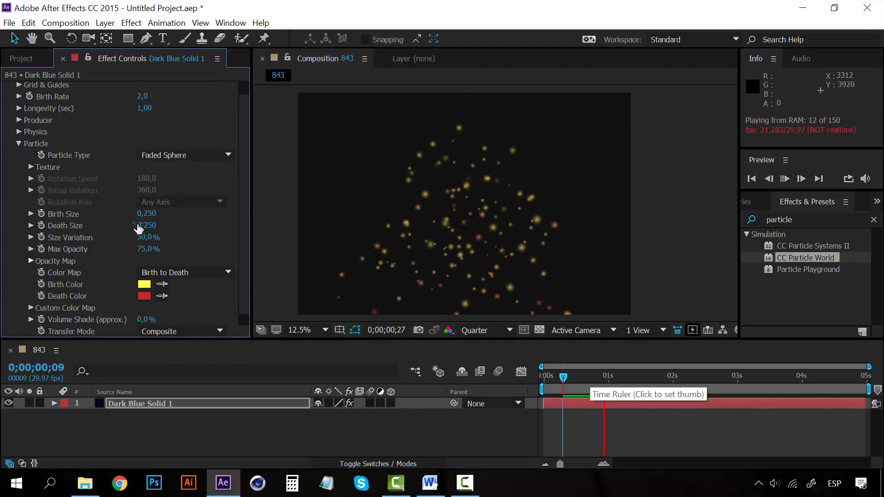
{"action": "key", "text": "space"}
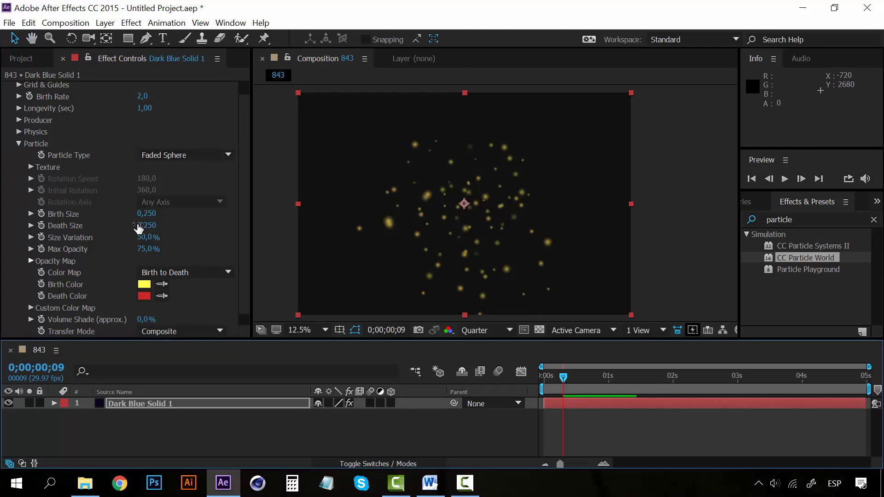
{"action": "left_click", "coordinate": [31, 168]}
{"action": "left_click", "coordinate": [31, 167]}
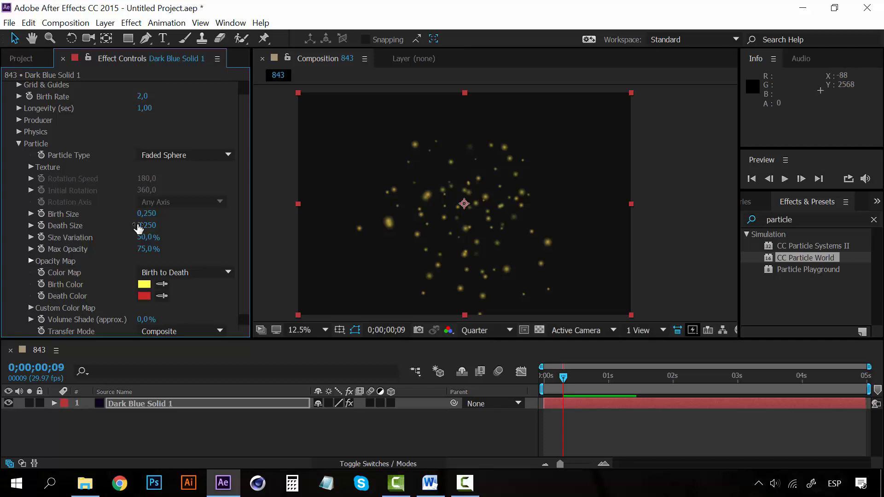
- Set the Birth Size to 0,040 and the Death Size to 0,950, and preview the growing particles from 0;00;00;00
{"action": "left_click_drag", "start_coordinate": [146, 214], "coordinate": [139, 214]}
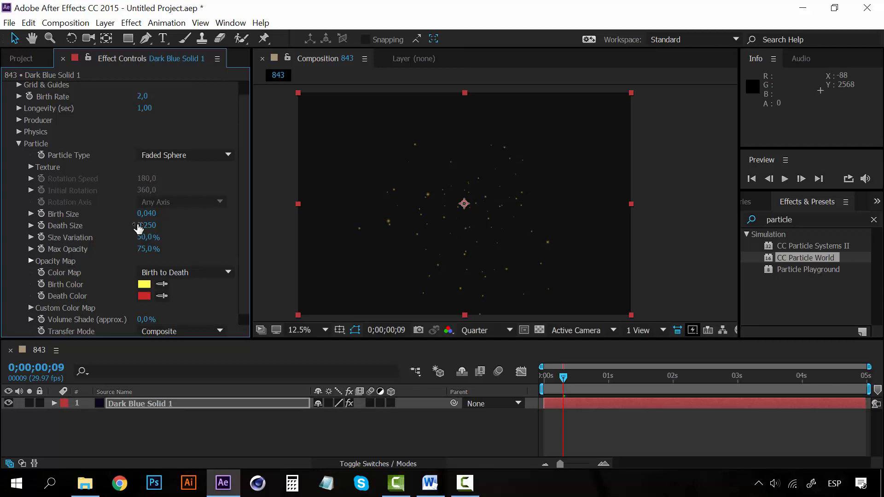
{"action": "left_click_drag", "start_coordinate": [139, 227], "coordinate": [139, 227]}
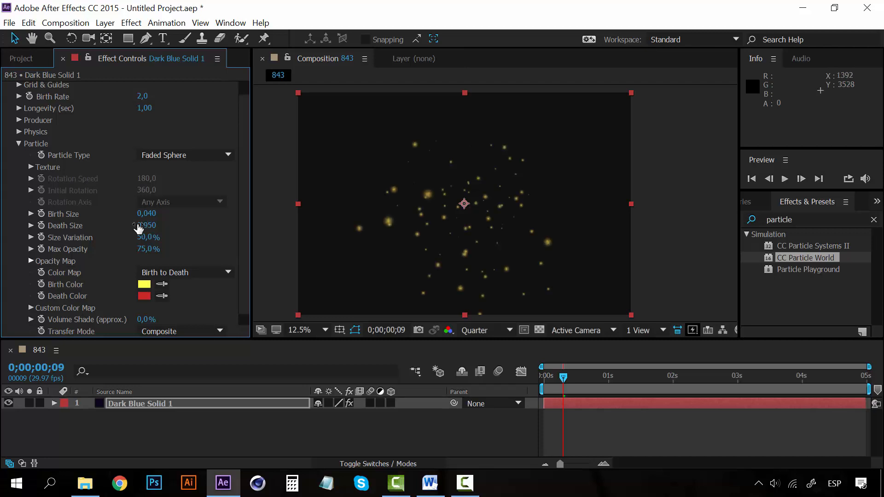
{"action": "key", "text": "space"}
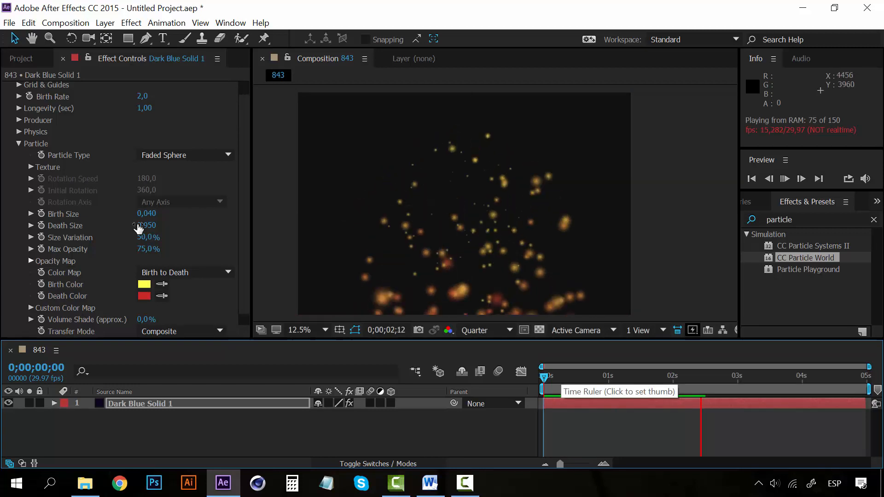
{"action": "key", "text": "space"}
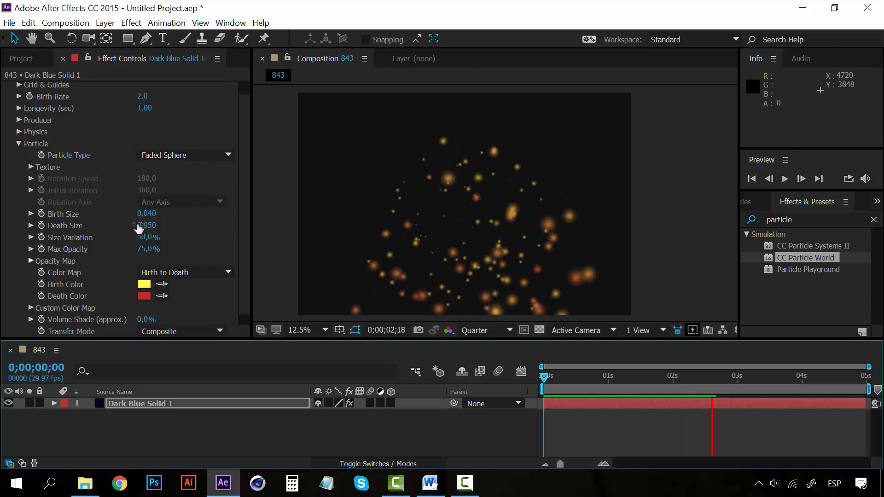
{"action": "key", "text": "space"}
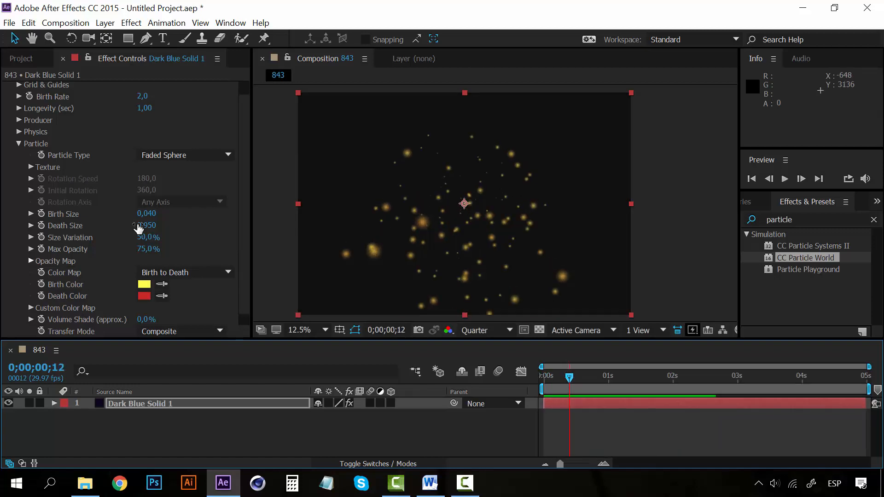
- Set the Size Variation to 100% and preview the particles from 0;00;00;12
{"action": "left_click_drag", "start_coordinate": [139, 234], "coordinate": [162, 235]}
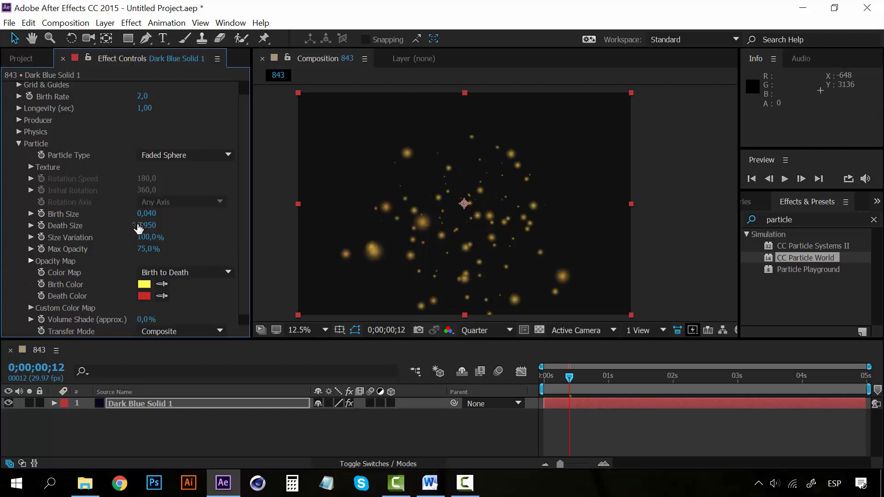
{"action": "key", "text": "space"}
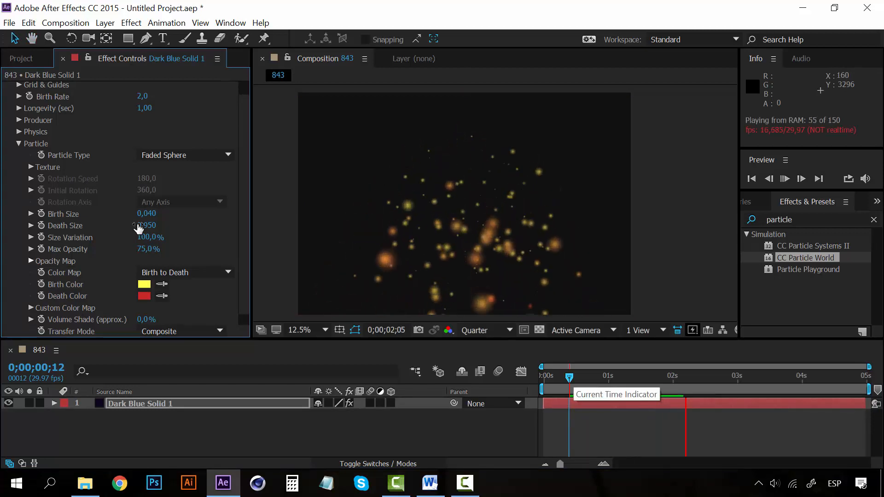
{"action": "key", "text": "space"}
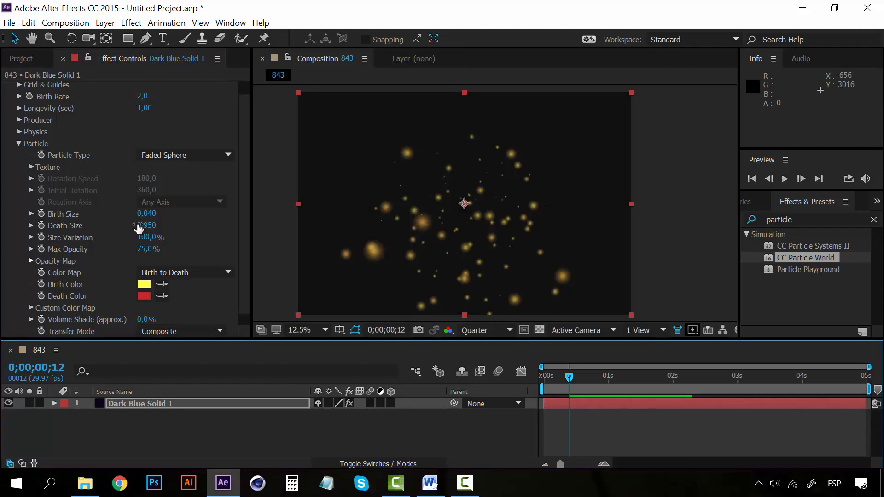
- Set the Max Opacity to 100% and change the particles' Birth Color to a pale cream
{"action": "key", "text": "ctrl+z"}
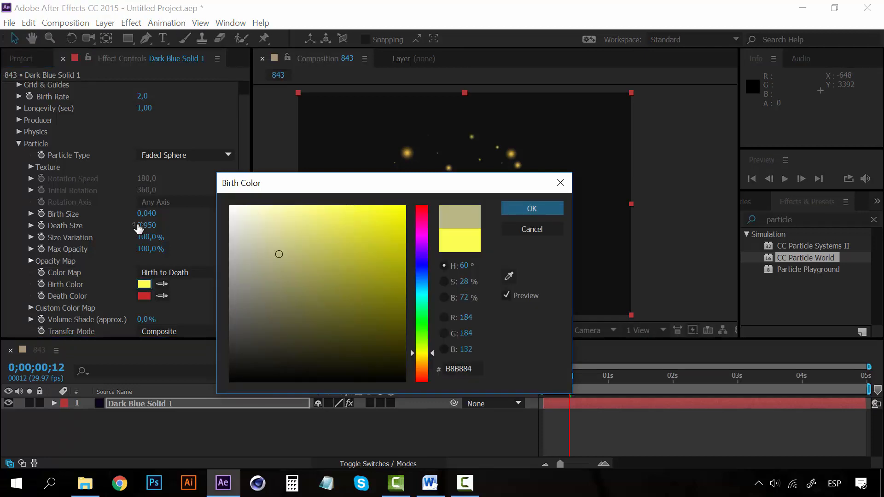
{"action": "left_click_drag", "start_coordinate": [279, 253], "coordinate": [247, 206]}
{"action": "left_click", "coordinate": [532, 209]}
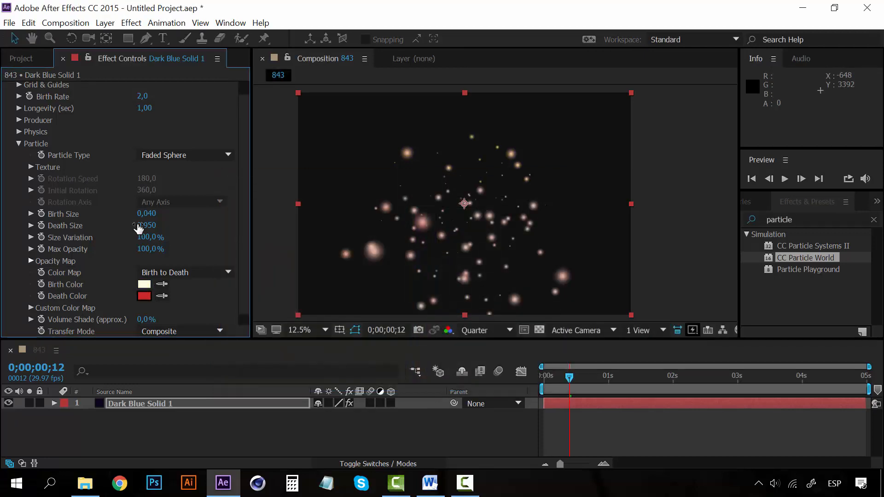
- Change the particles' Death Color to dark grey 313131
{"action": "left_click", "coordinate": [144, 296]}
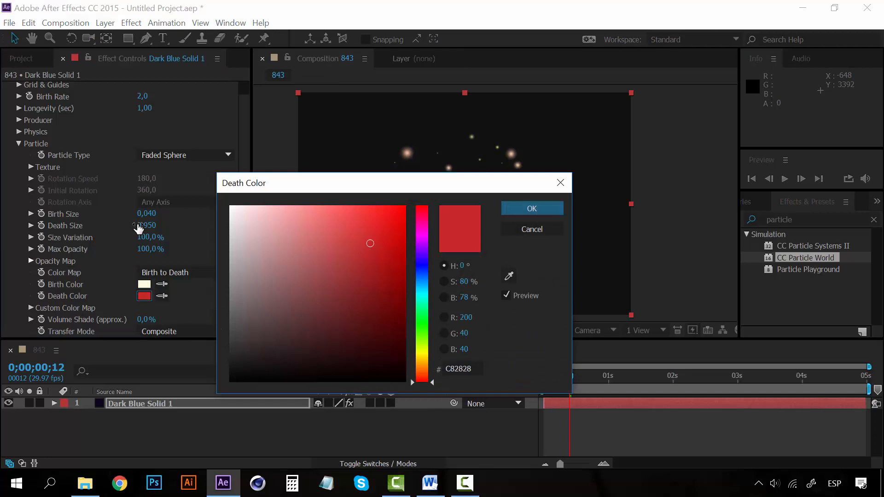
{"action": "left_click", "coordinate": [230, 348]}
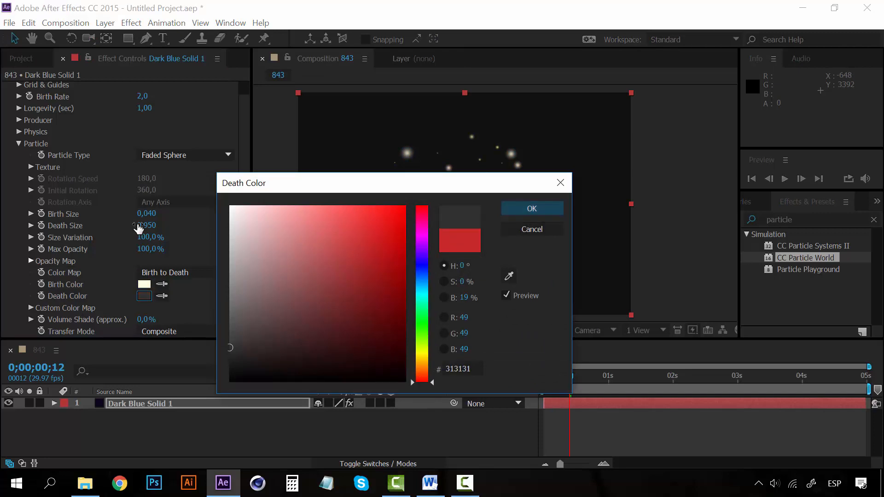
{"action": "left_click", "coordinate": [532, 208]}
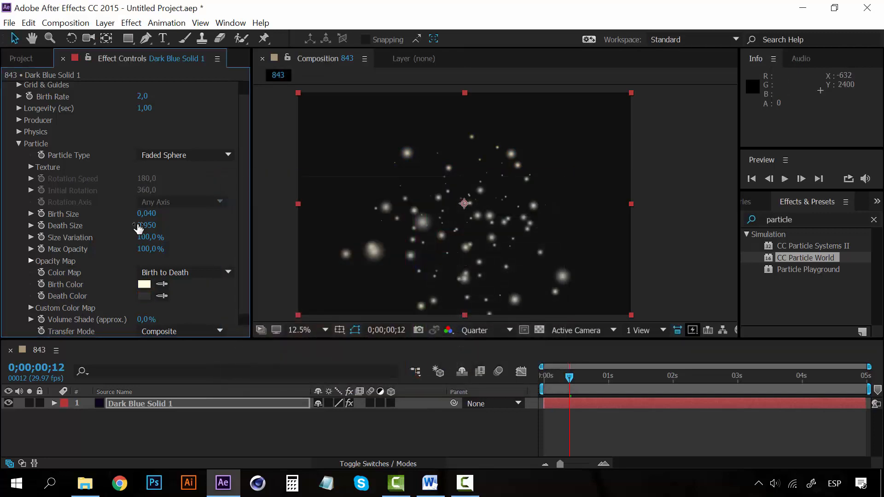
{"action": "scroll", "coordinate": [140, 228], "scroll_direction": "down", "scroll_amount": 1}
{"action": "scroll", "coordinate": [139, 228], "scroll_direction": "up", "scroll_amount": 2}
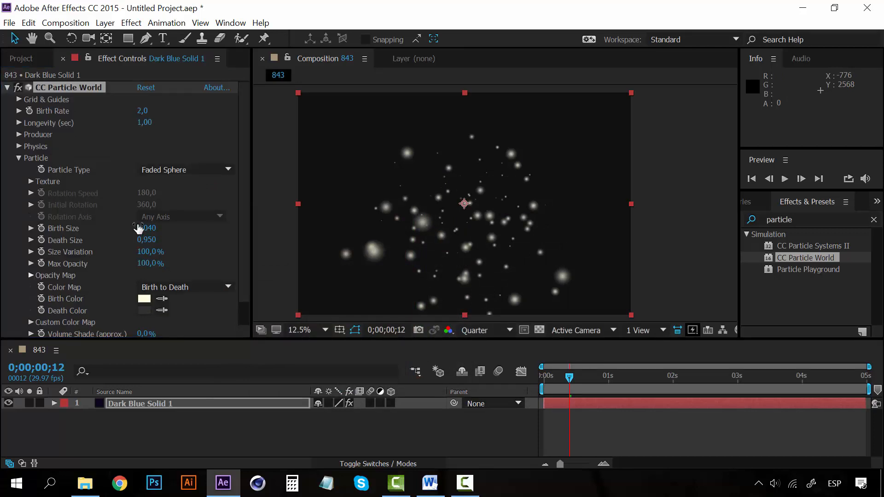
- Preview the recoloured particles from 0;00;00;00
{"action": "key", "text": "Home"}
{"action": "key", "text": "space"}
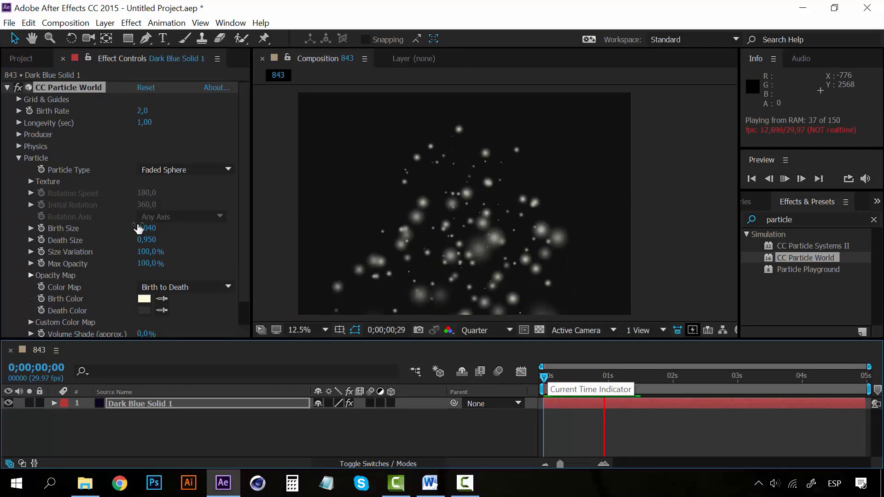
{"action": "key", "text": "space"}
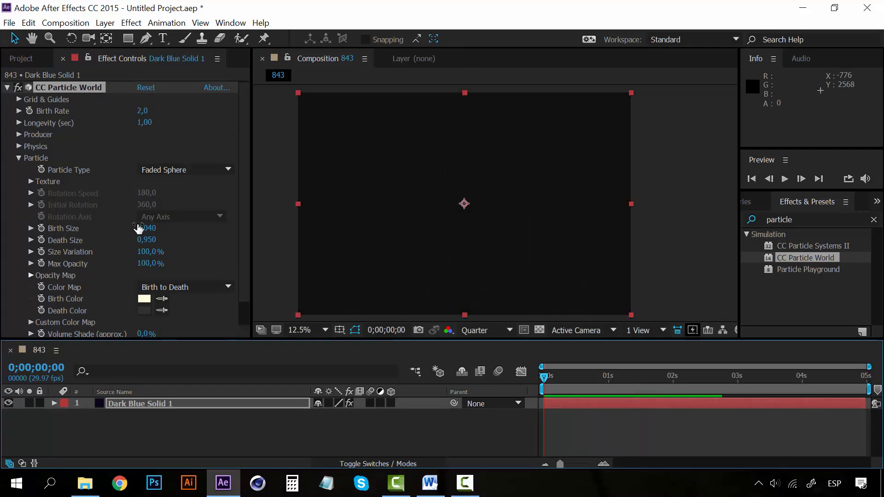
{"action": "key", "text": "space"}
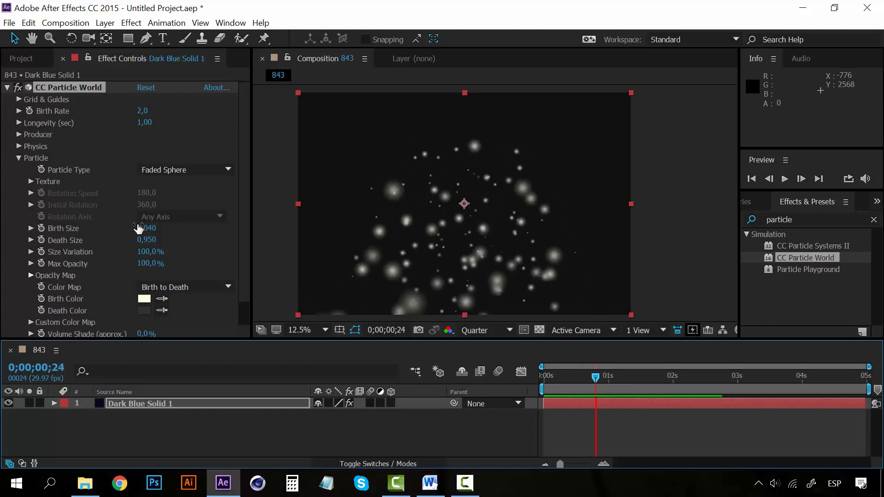
{"action": "key", "text": "space"}
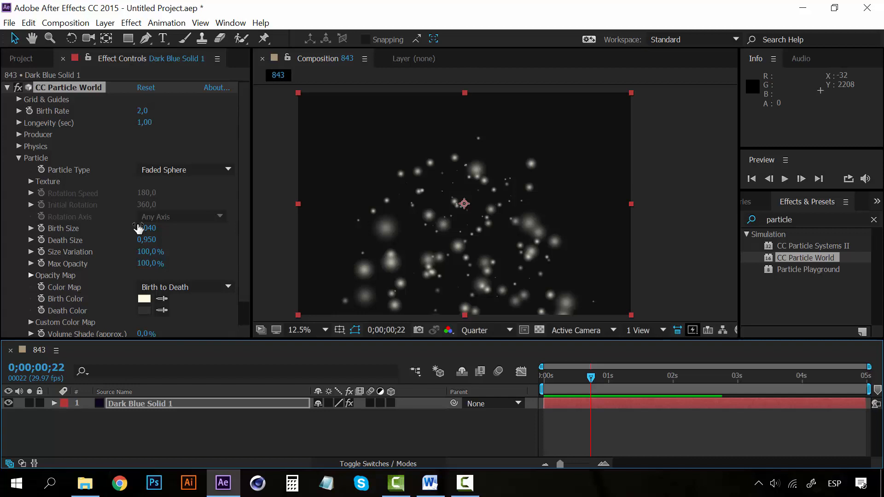
- Set the Producer's Radius X to 0,860 and Radius Y to 0,870, and preview the spread-out particles from 0;00;00;00
{"action": "left_click", "coordinate": [19, 158]}
{"action": "left_click", "coordinate": [19, 146]}
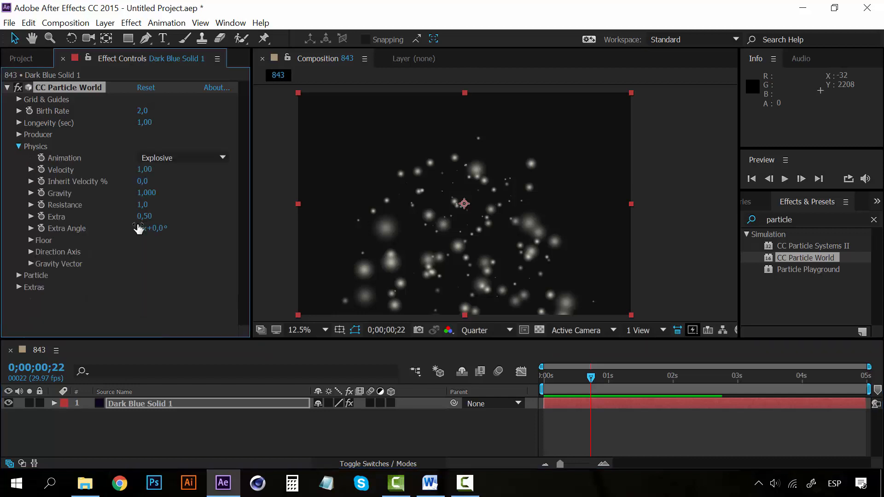
{"action": "left_click", "coordinate": [19, 146]}
{"action": "left_click", "coordinate": [19, 135]}
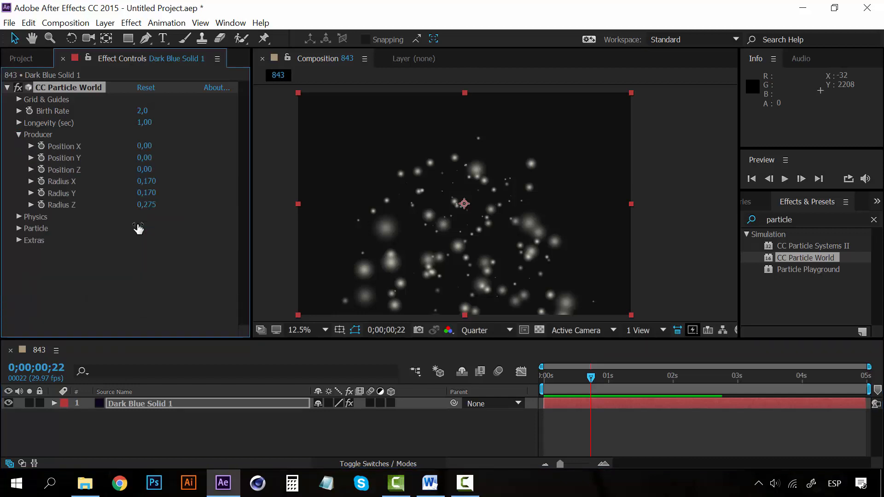
{"action": "mouse_move", "coordinate": [146, 181]}
{"action": "left_mouse_down"}
{"action": "mouse_move", "coordinate": [178, 181]}
{"action": "mouse_move", "coordinate": [150, 193]}
{"action": "mouse_move", "coordinate": [173, 193]}
{"action": "left_mouse_up"}
{"action": "key", "text": "space"}
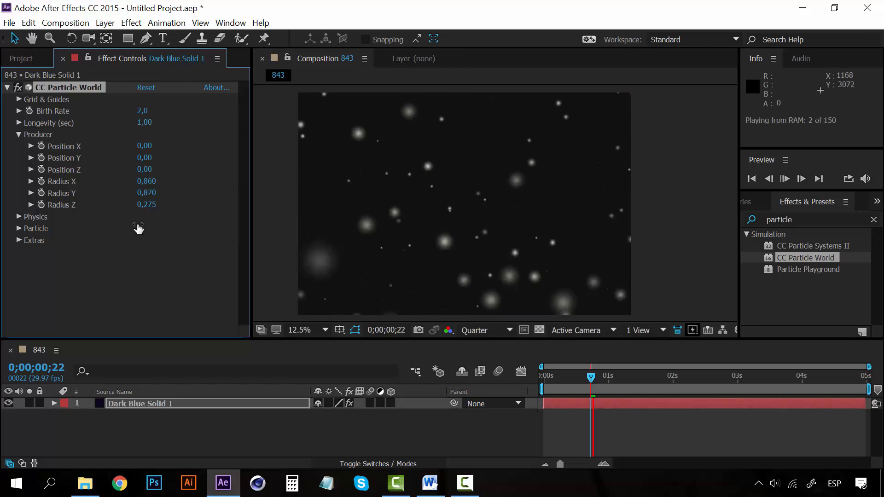
{"action": "left_click_drag", "start_coordinate": [557, 376], "coordinate": [544, 376]}
{"action": "key", "text": "space"}
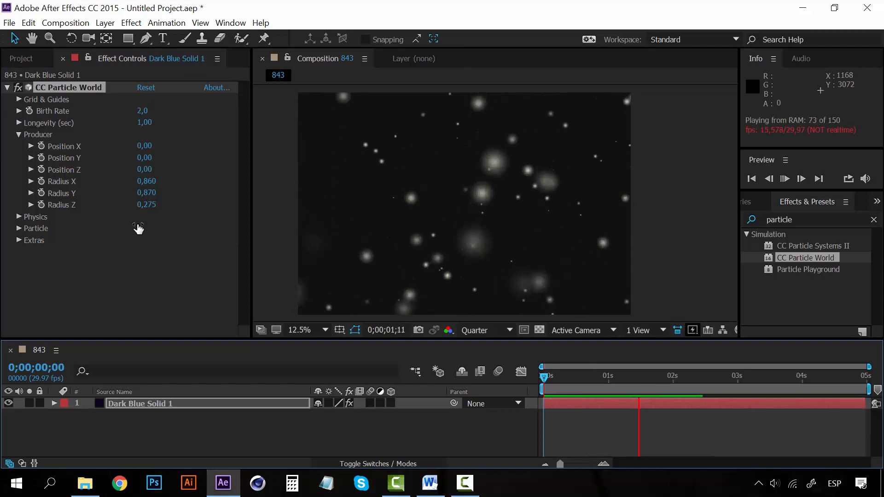
{"action": "key", "text": "space"}
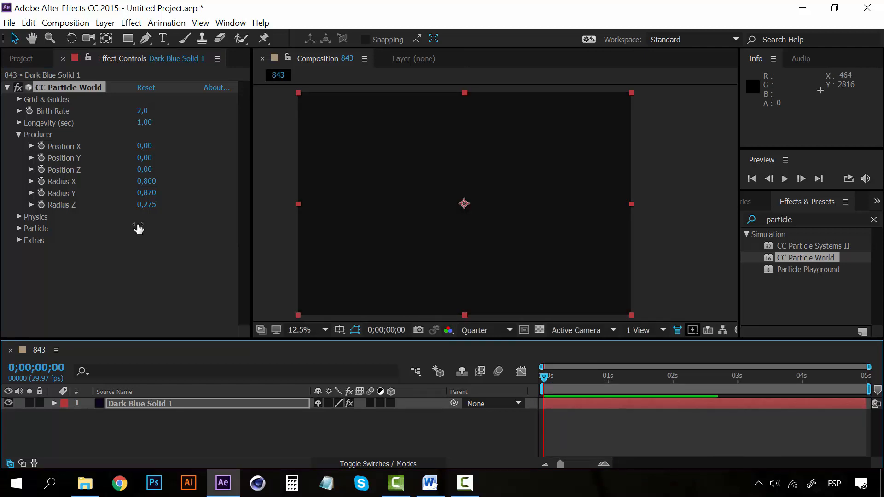
- Set the Physics Gravity to 0 and the Resistance to 5,8, and preview the particles
{"action": "left_click", "coordinate": [19, 134]}
{"action": "left_click", "coordinate": [19, 146]}
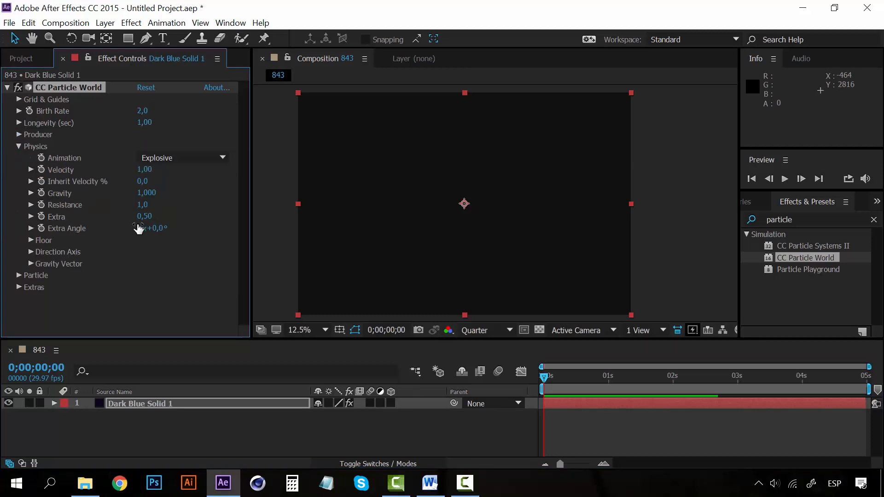
{"action": "left_click", "coordinate": [147, 193]}
{"action": "key", "text": "Return"}
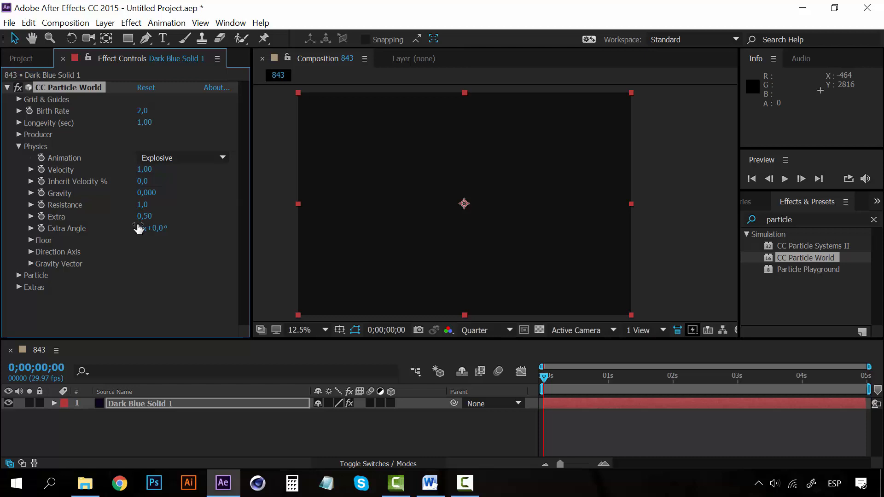
{"action": "left_click", "coordinate": [143, 205]}
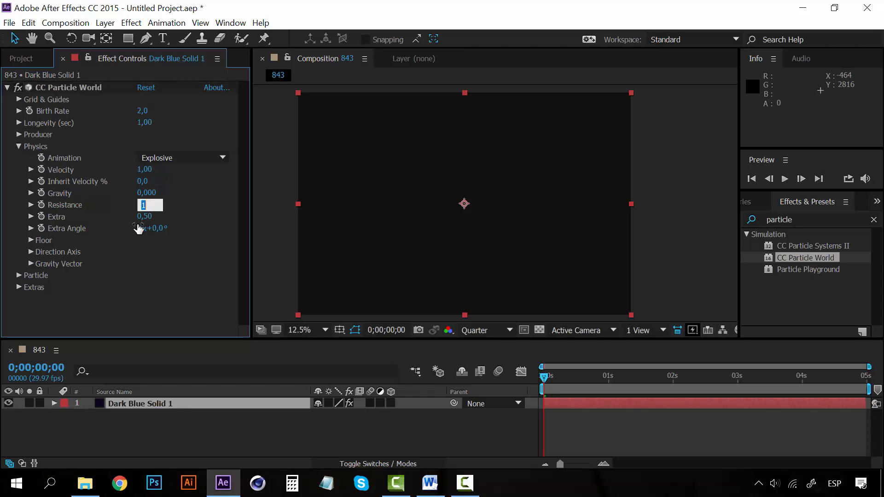
{"action": "key", "text": "Return"}
{"action": "key", "text": "ctrl+z"}
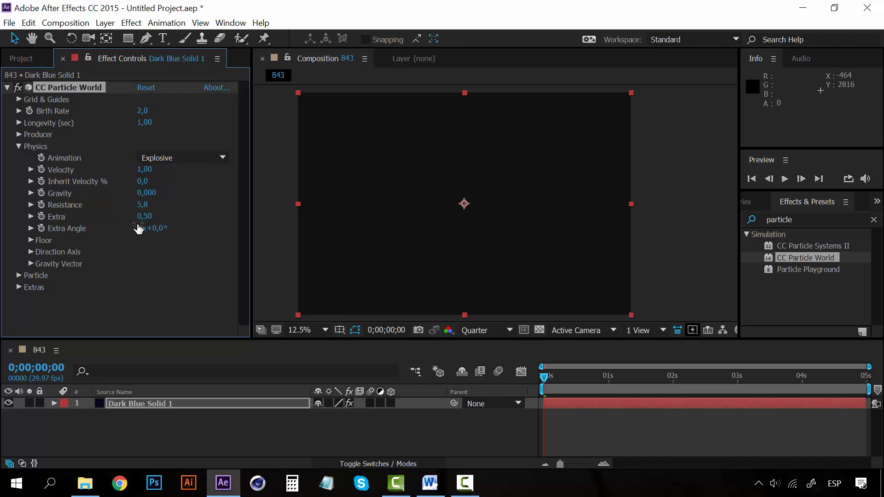
{"action": "key", "text": "space"}
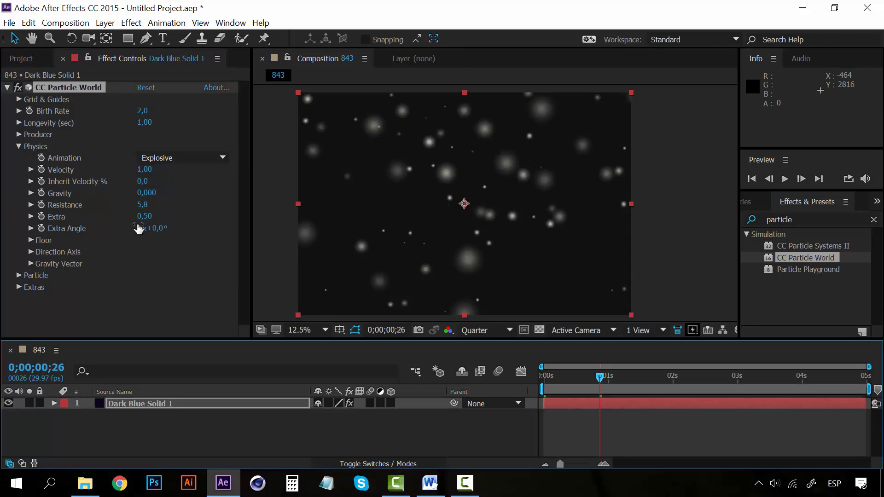
- Change the Physics Animation to Fire and preview the particles from 0;00;00;26
{"action": "left_click", "coordinate": [183, 158]}
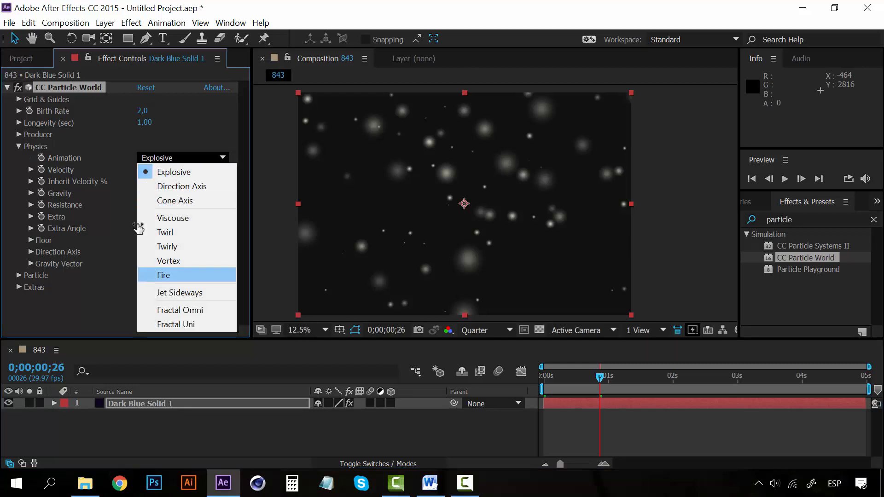
{"action": "left_click", "coordinate": [184, 275]}
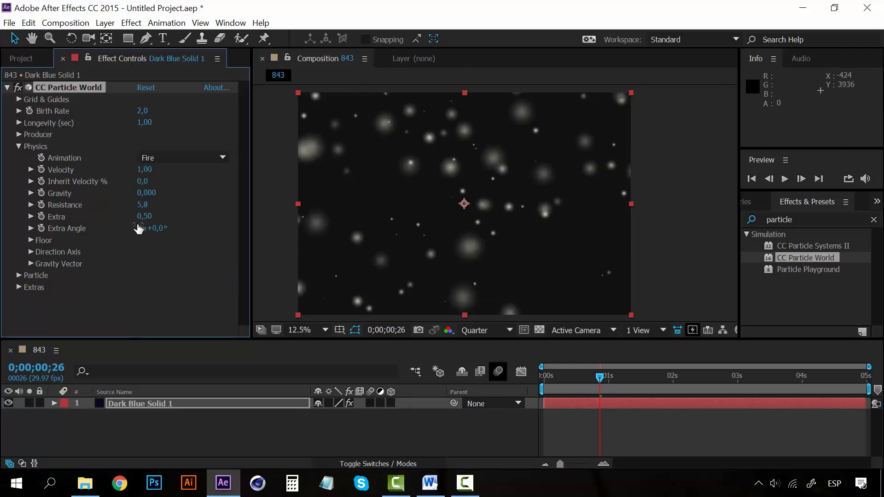
{"action": "key", "text": "space"}
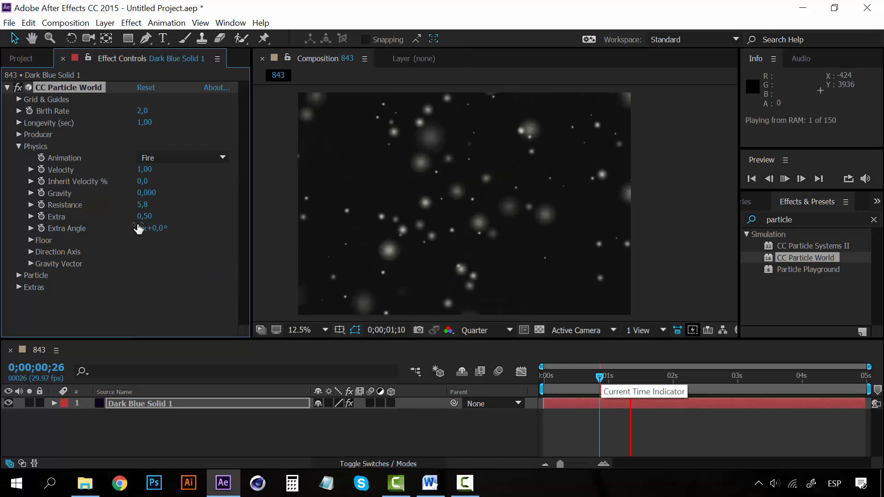
{"action": "key", "text": "space"}
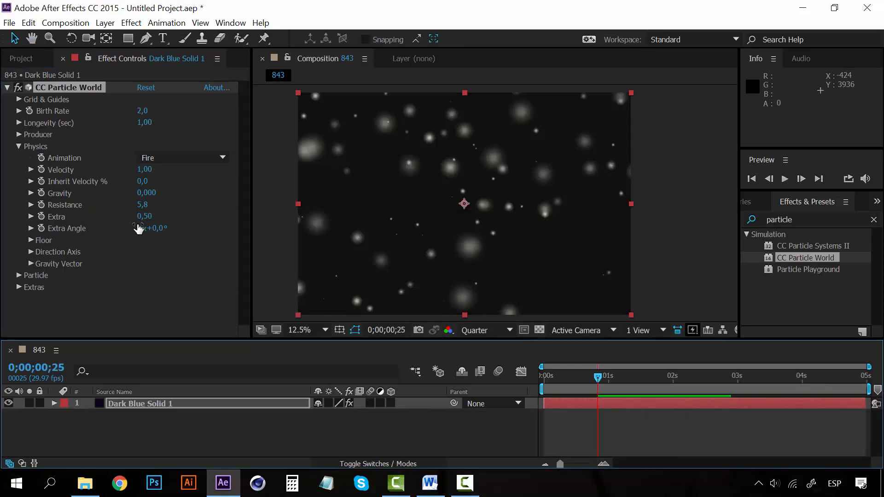
- Lower the Physics Resistance to 1,8 and preview the particle motion
{"action": "left_click_drag", "start_coordinate": [143, 205], "coordinate": [125, 205]}
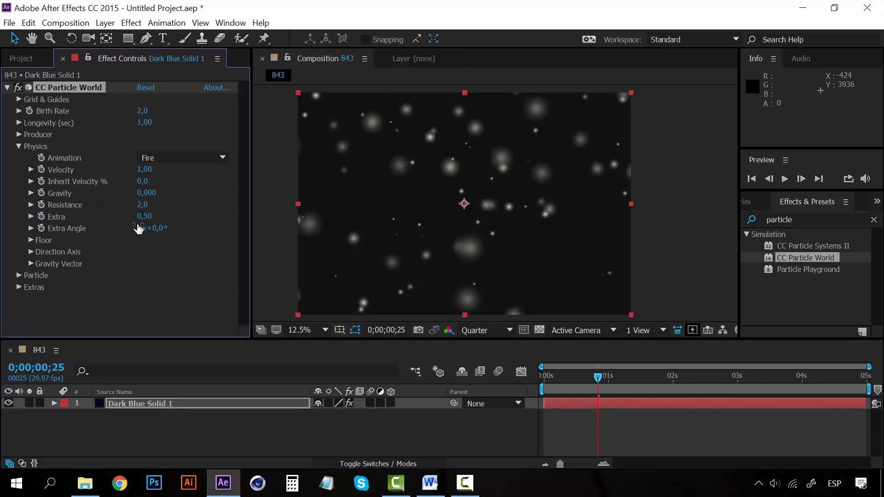
{"action": "key", "text": "space"}
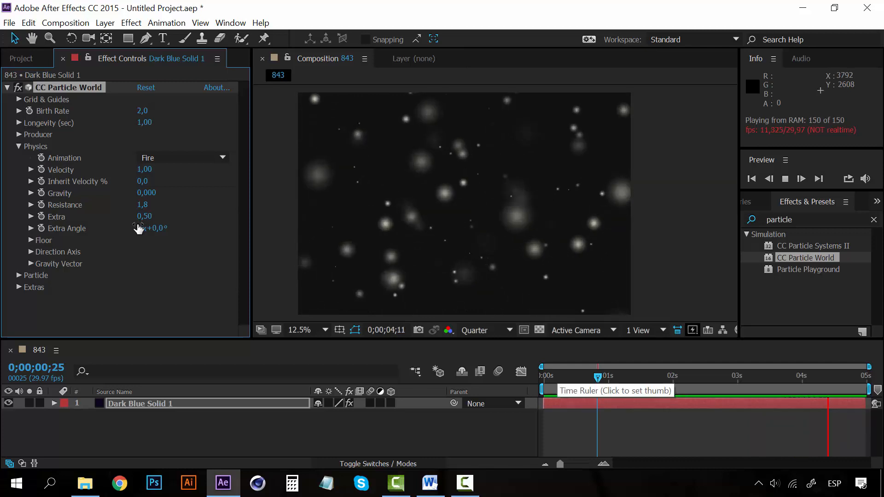
{"action": "key", "text": "space"}
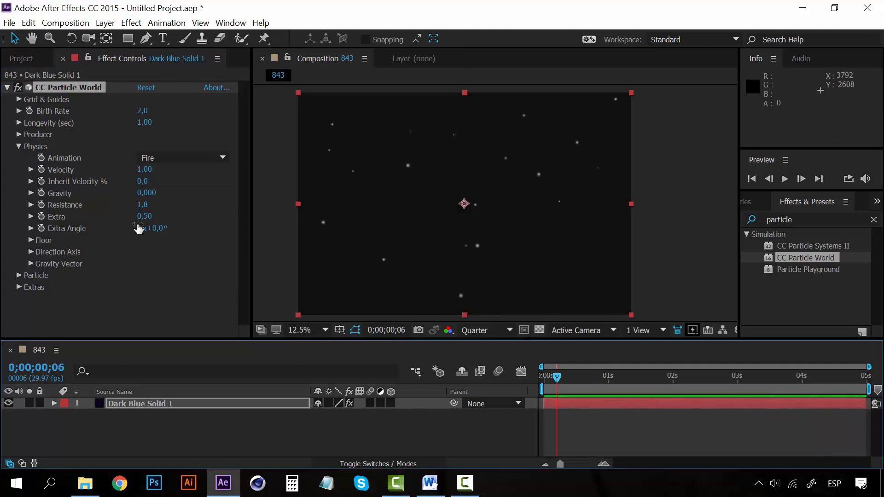
- Set the particles' Max Opacity to 35% and preview them from 0;00;00;06
{"action": "left_click", "coordinate": [138, 228]}
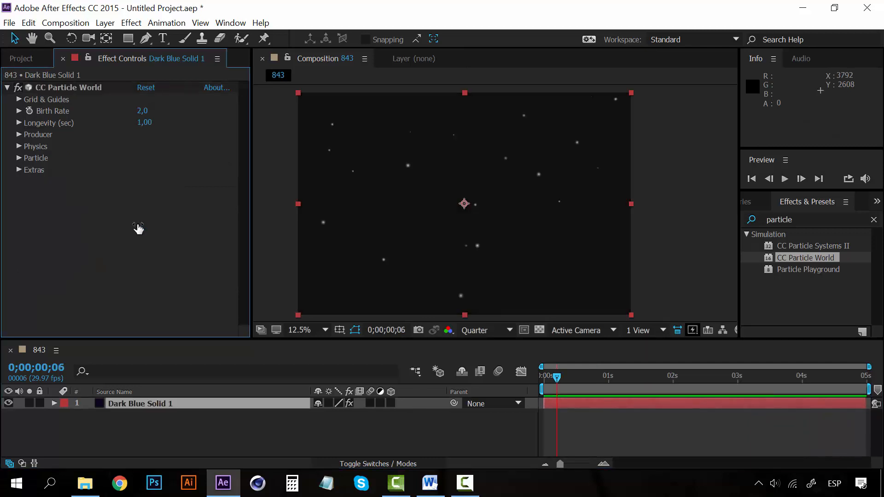
{"action": "left_click", "coordinate": [19, 158]}
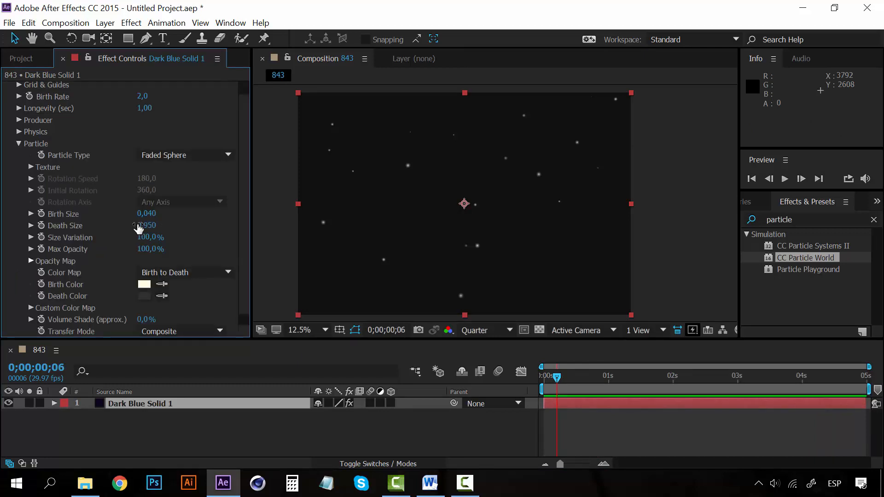
{"action": "left_click_drag", "start_coordinate": [147, 249], "coordinate": [131, 249]}
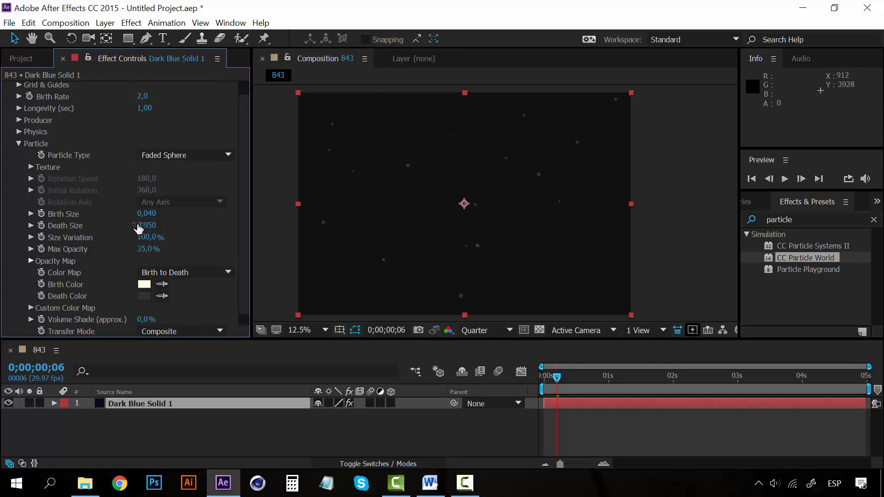
{"action": "key", "text": "space"}
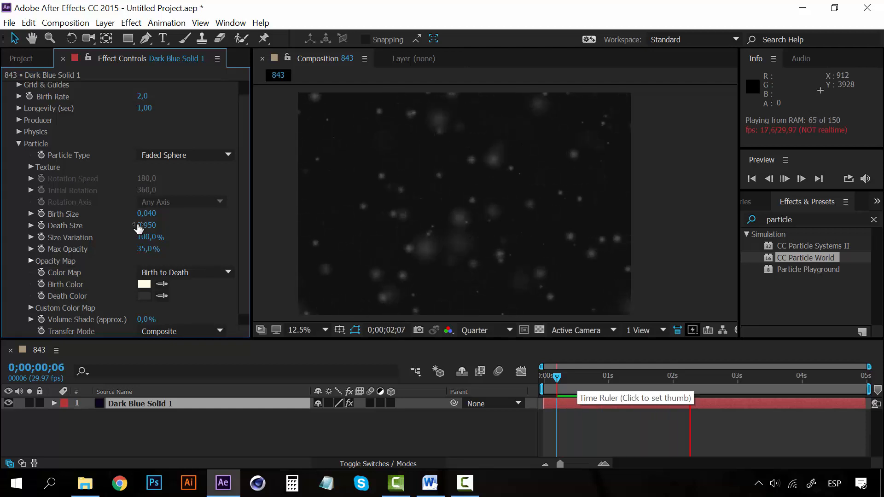
{"action": "key", "text": "space"}
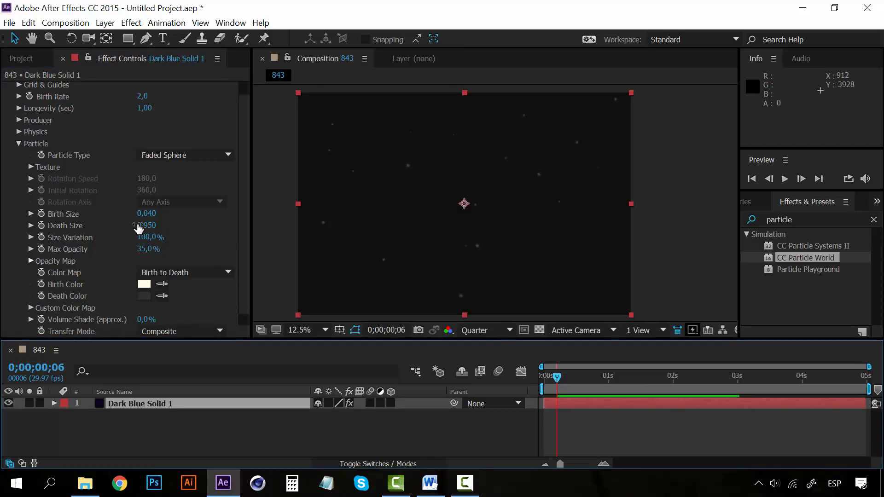
- Set the Birth Rate to 1 and preview the sparser particles
{"action": "left_click", "coordinate": [142, 97]}
{"action": "type", "text": "1"}
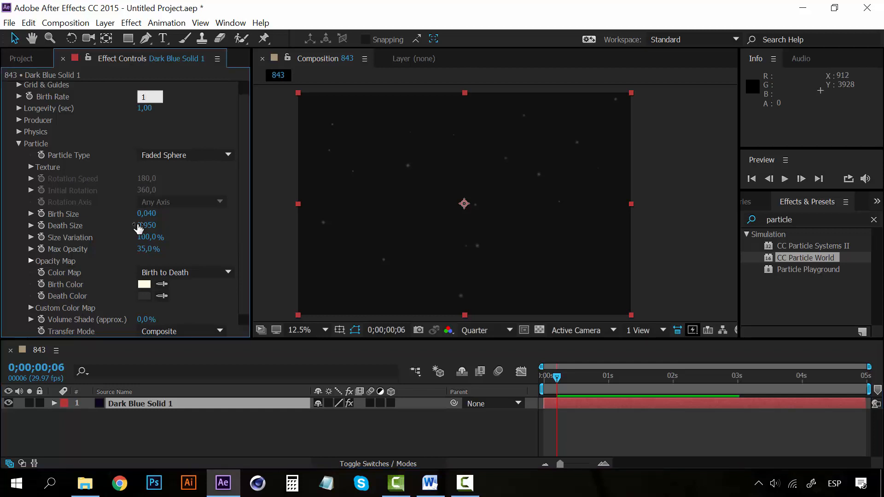
{"action": "key", "text": "space"}
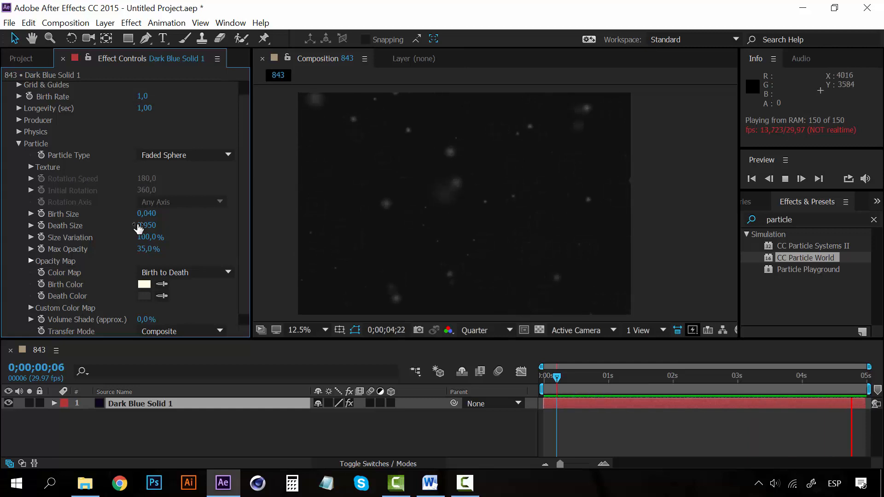
{"action": "key", "text": "space"}
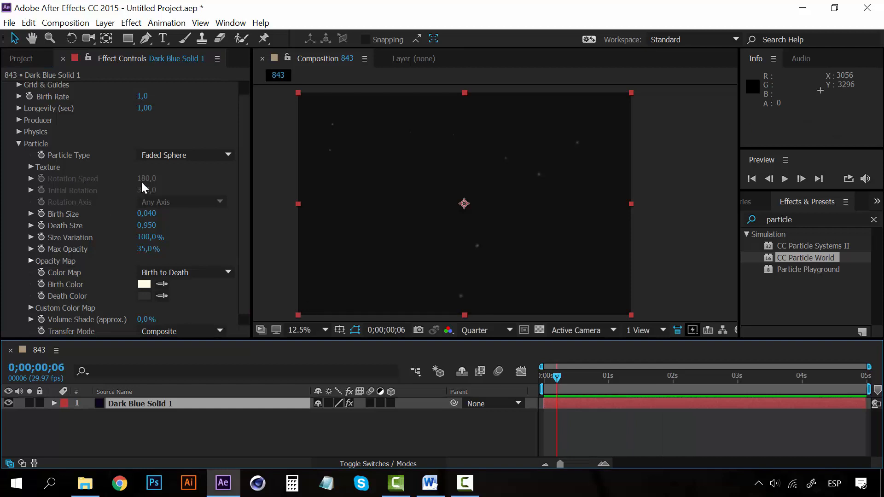
- Change the Particle Type to Line and set the Physics Gravity to 2
{"action": "left_click", "coordinate": [185, 155]}
{"action": "left_click", "coordinate": [215, 150]}
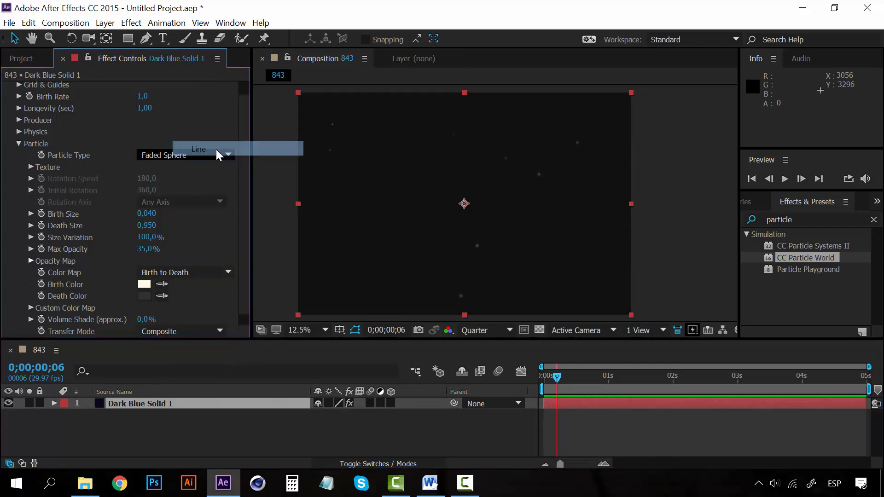
{"action": "left_click", "coordinate": [19, 132]}
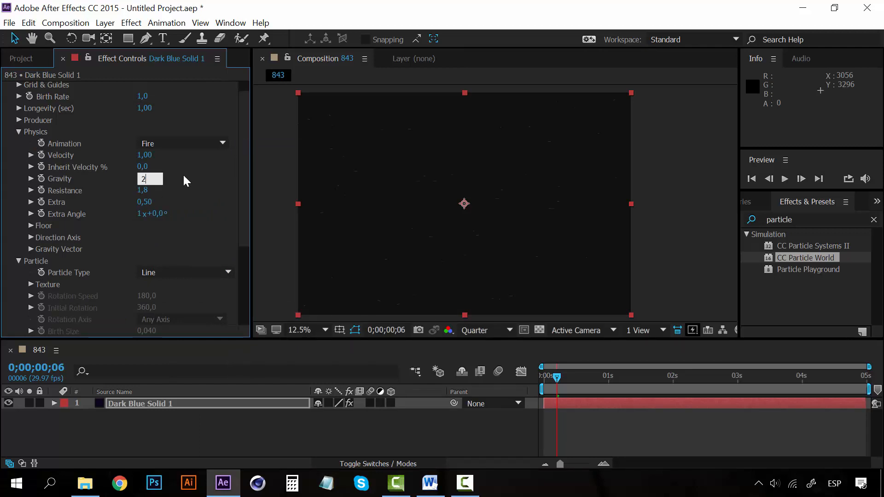
{"action": "key", "text": "Return"}
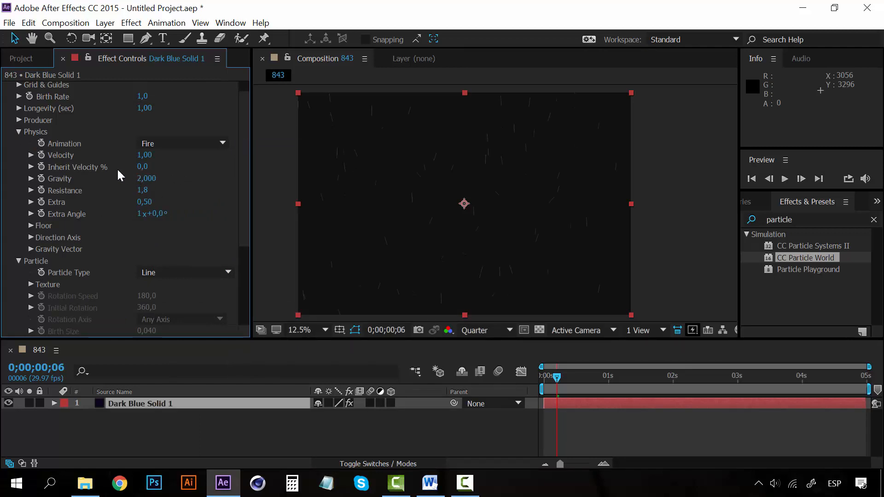
- Change the Physics Animation to Explosive and preview the falling lines from 0;00;00;06
{"action": "left_click", "coordinate": [173, 143]}
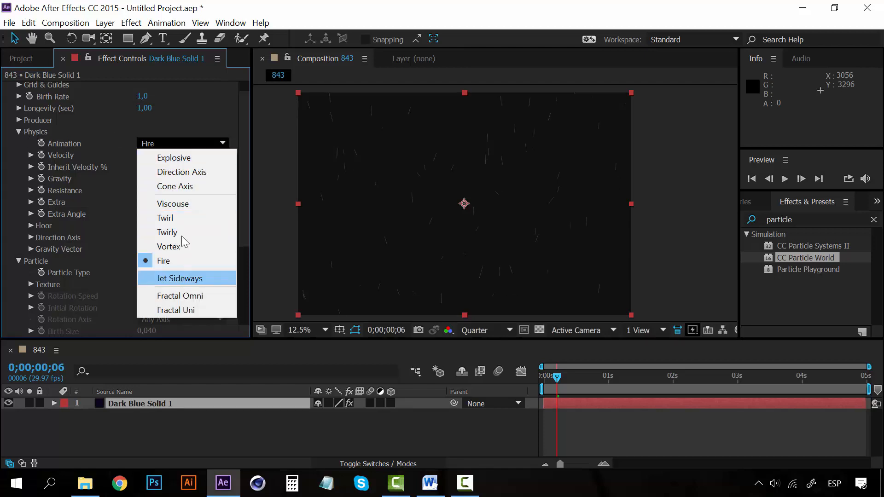
{"action": "left_click", "coordinate": [187, 158]}
{"action": "left_click", "coordinate": [19, 132]}
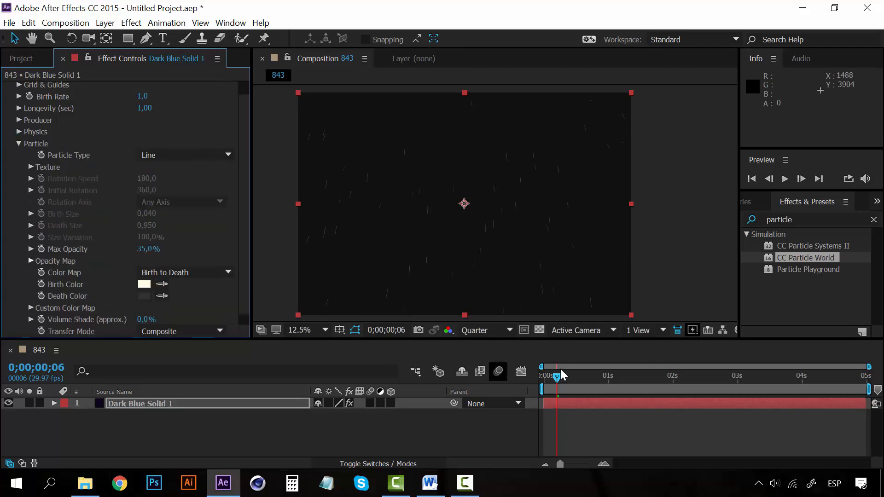
{"action": "key", "text": "space"}
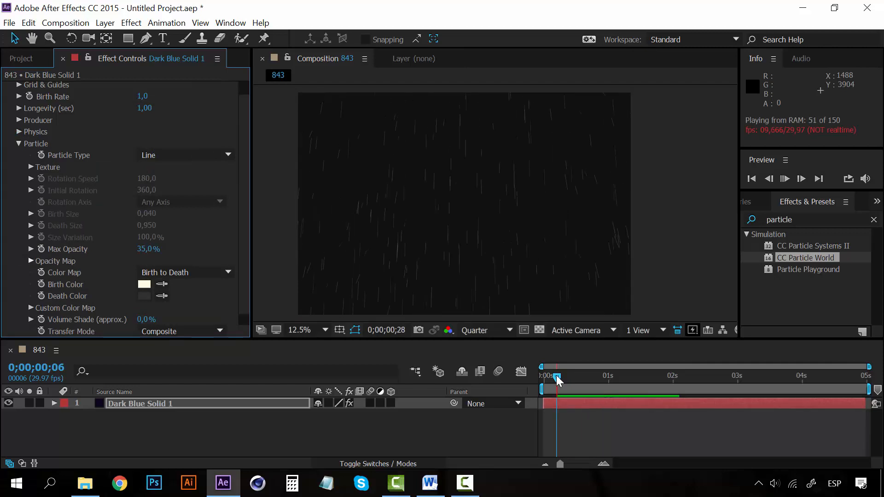
- Stop the preview, move the current time to 0;00;00;15 and set the Birth Rate to 3
{"action": "left_click", "coordinate": [556, 376]}
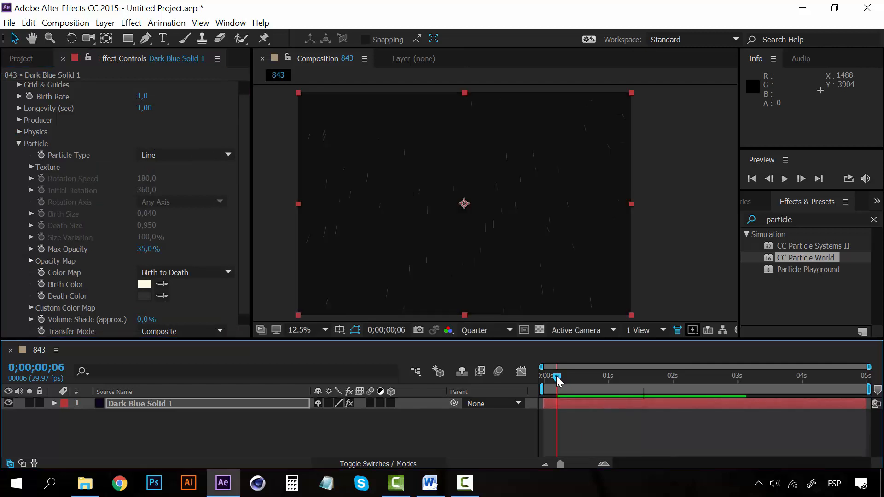
{"action": "left_click_drag", "start_coordinate": [558, 377], "coordinate": [576, 377]}
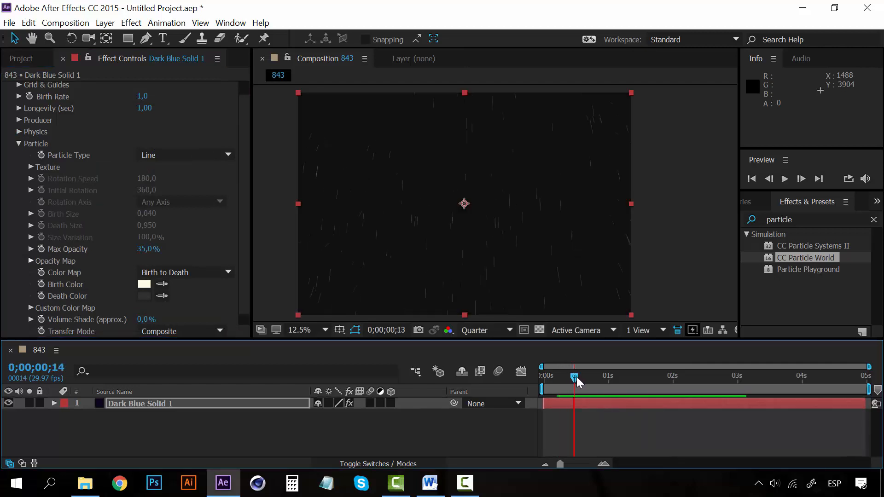
{"action": "left_click", "coordinate": [144, 97]}
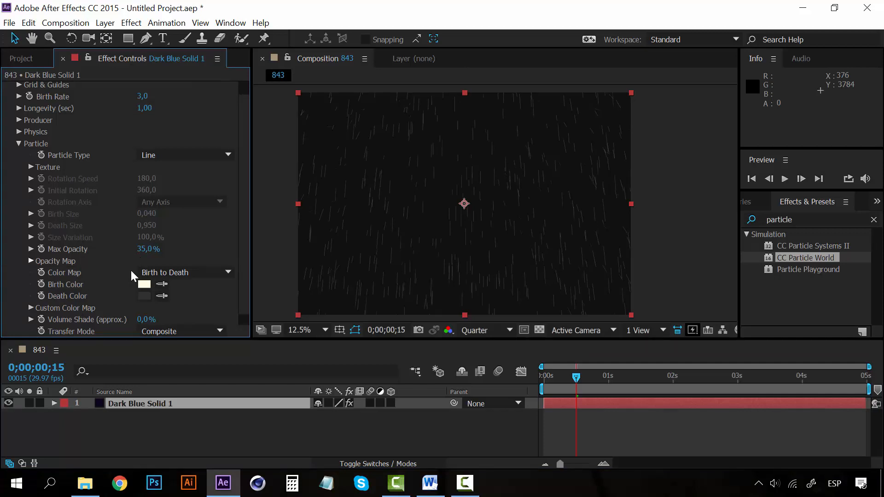
- Change the particles' Birth Color to white (FFFFFF), then preview the rain and scrub to 0;00;01;11
{"action": "left_click", "coordinate": [144, 284]}
{"action": "left_click_drag", "start_coordinate": [288, 254], "coordinate": [183, 170]}
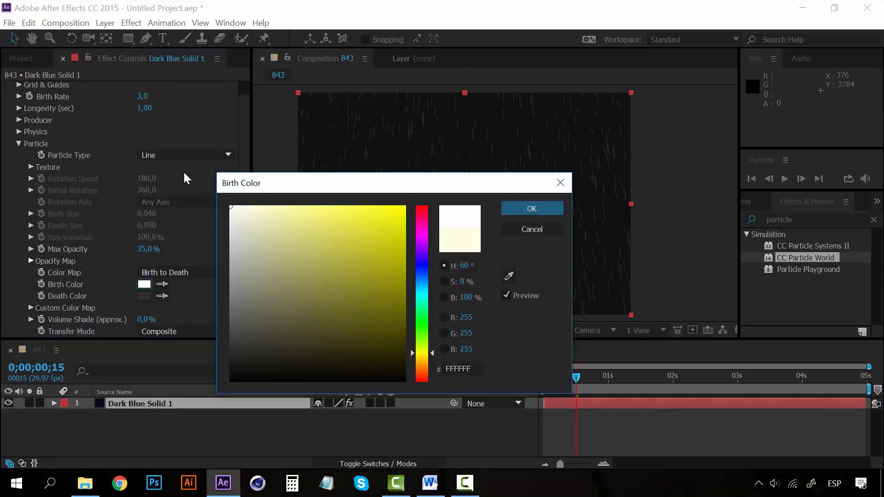
{"action": "left_click", "coordinate": [532, 210]}
{"action": "scroll", "coordinate": [18, 285], "scroll_direction": "down", "scroll_amount": 1}
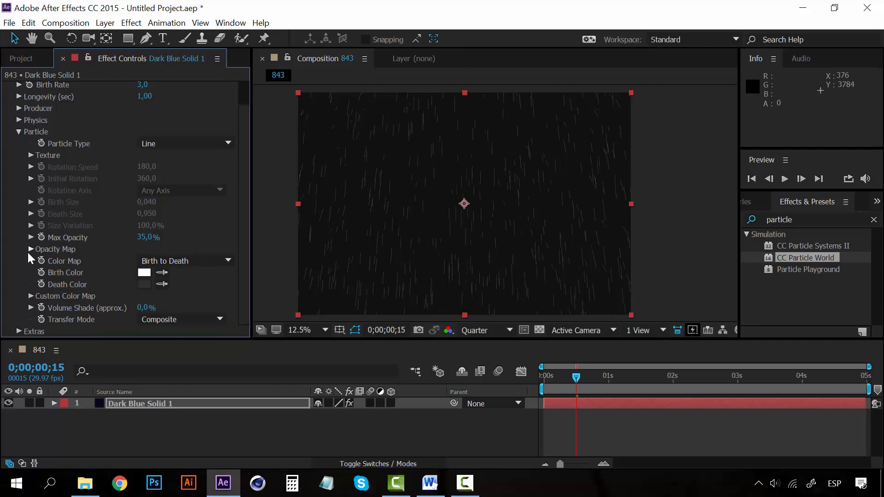
{"action": "key", "text": "space"}
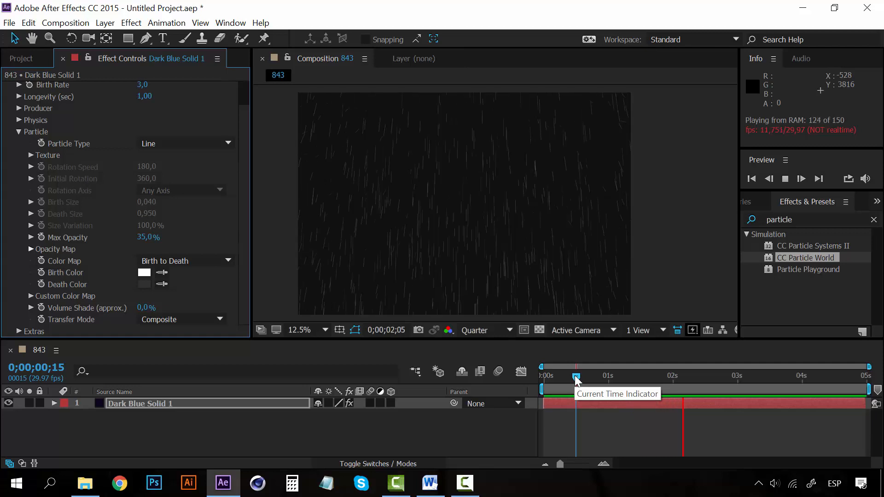
{"action": "left_click_drag", "start_coordinate": [549, 373], "coordinate": [633, 378]}
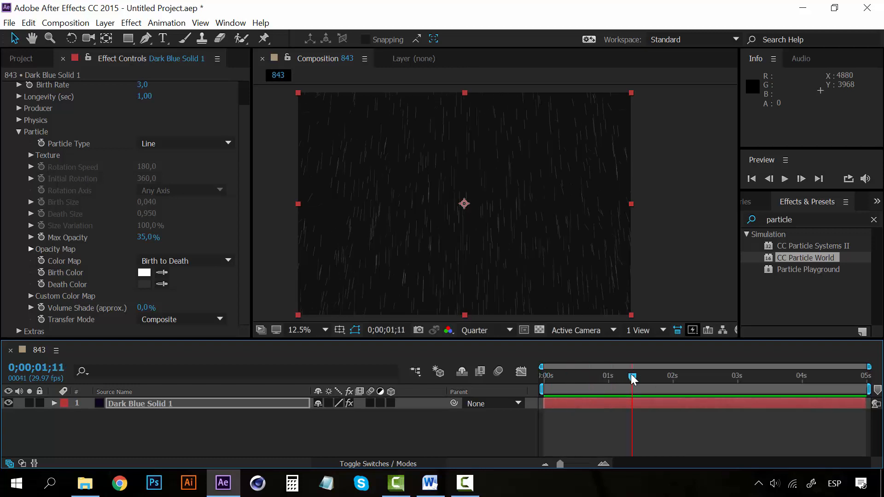